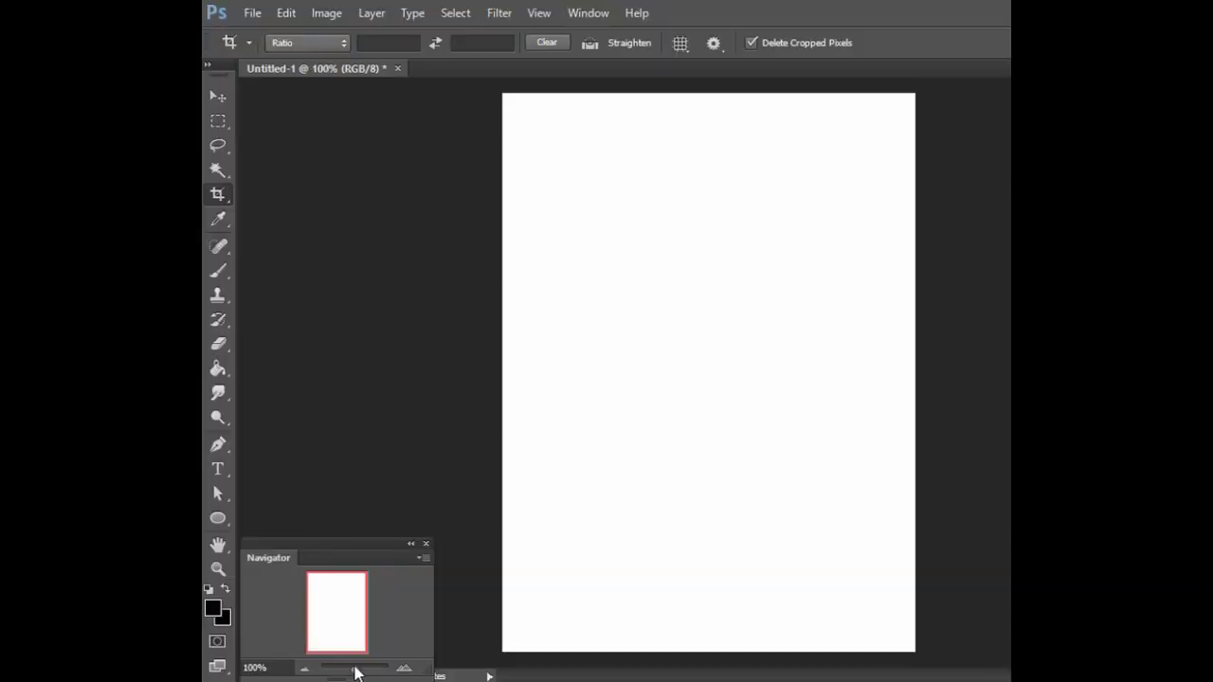
# Test the brush with a dot and thin black strokes at different sizes
pyautogui.press('b')
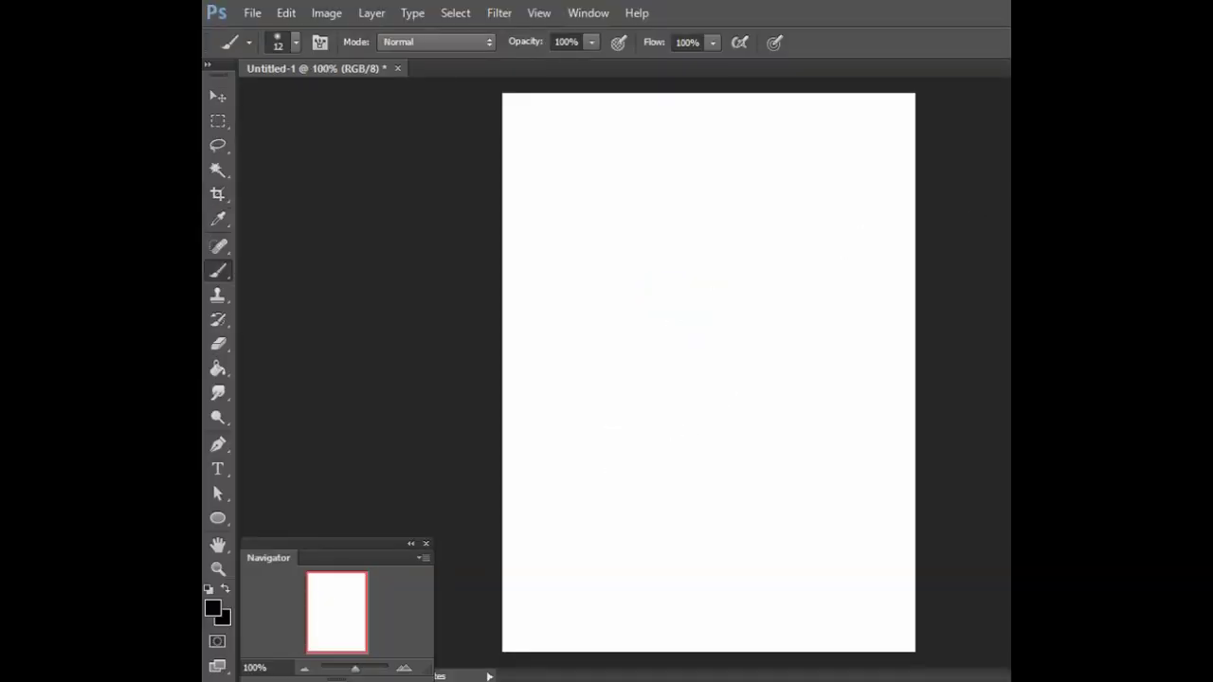
pyautogui.press(']')
pyautogui.press(']')
pyautogui.press(']')
pyautogui.click(660, 277)
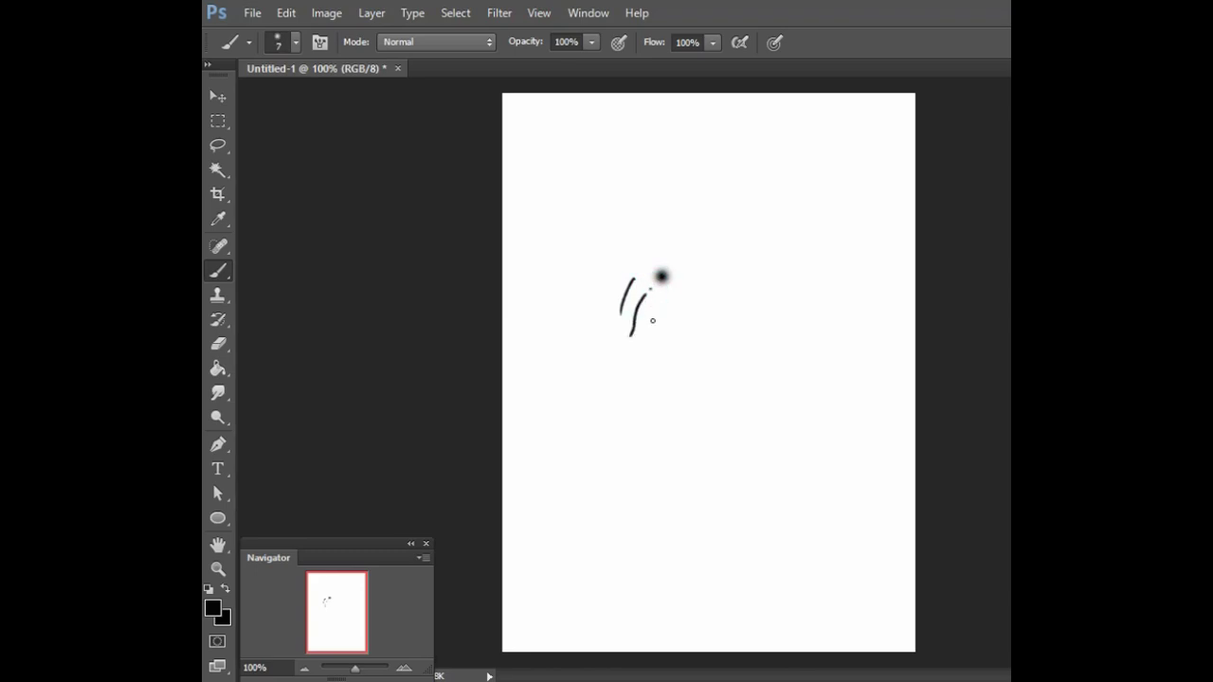
pyautogui.press('[')
pyautogui.press('[')
pyautogui.moveTo(669, 305); pyautogui.dragTo(668, 337)
pyautogui.moveTo(691, 307); pyautogui.dragTo(692, 327)
# Paint over the test strokes in white at size 100, then add an empty Layer 1
pyautogui.press('x')
pyautogui.press(']')
pyautogui.press(']')
pyautogui.press(']')
pyautogui.moveTo(616, 284); pyautogui.dragTo(717, 398)
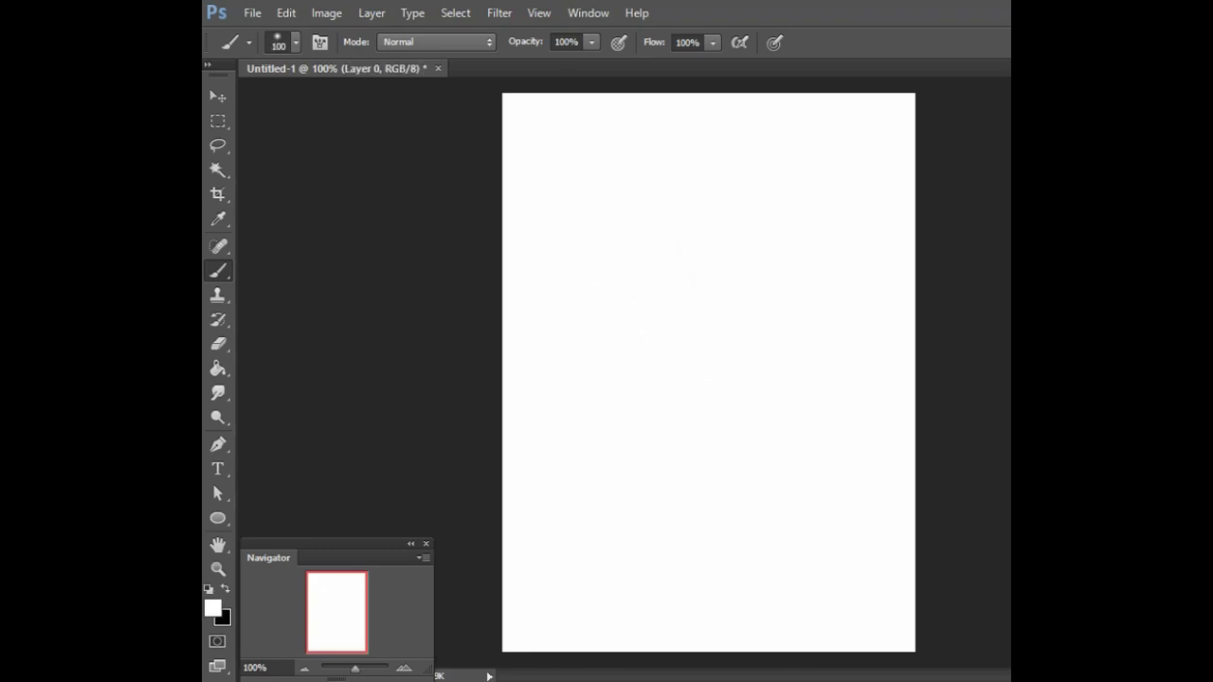
pyautogui.hotkey('ctrl', 'shift', 'alt', 'n')
pyautogui.press('[')
pyautogui.press('[')
pyautogui.press('[')
# Draw straight black road edges and parallel curb lines converging at the vanishing point
pyautogui.click(225, 588)
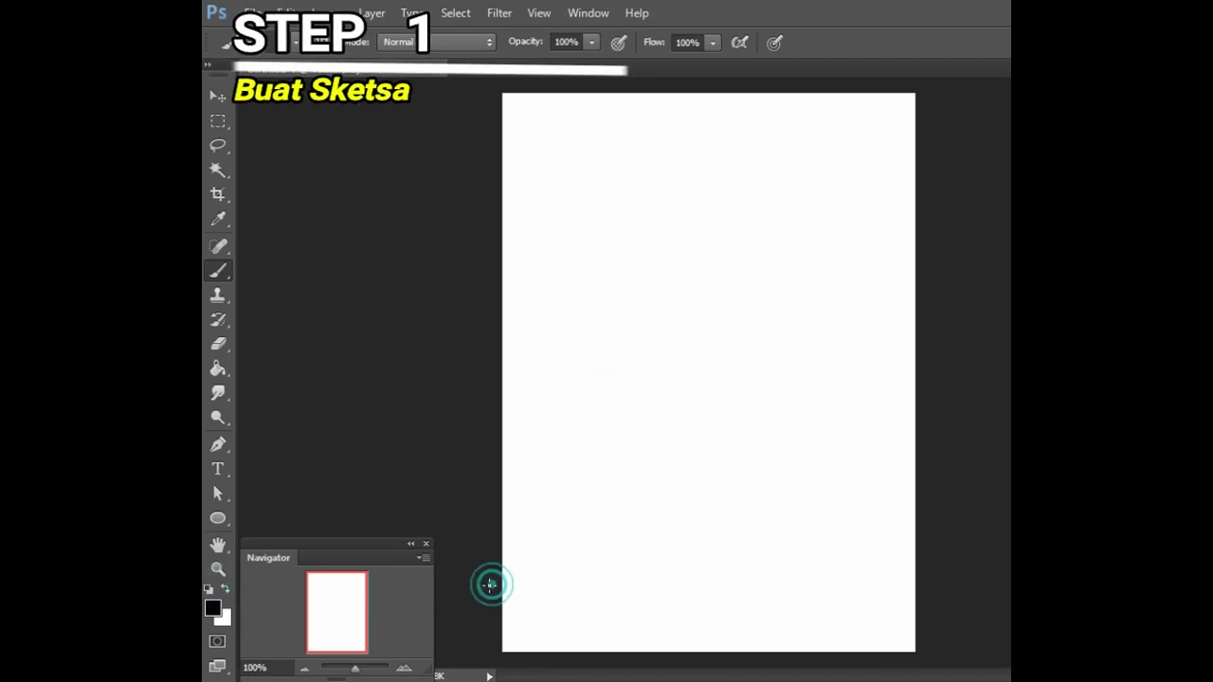
pyautogui.hotkey('ctrl', 'a')
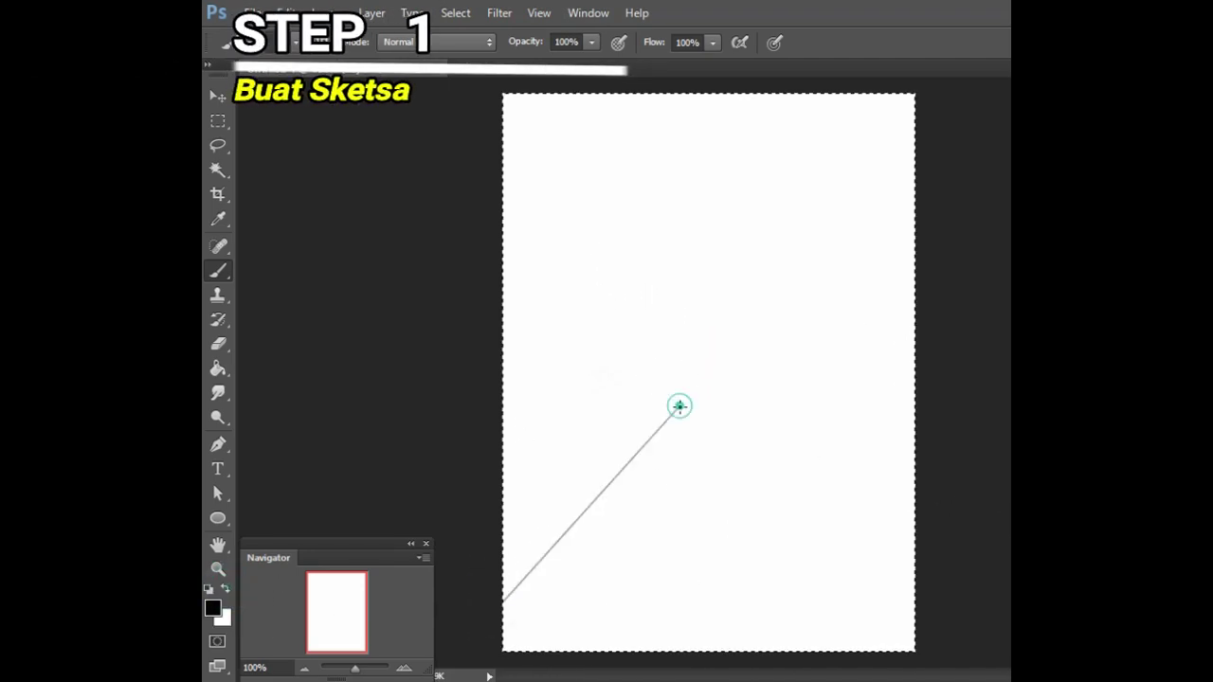
pyautogui.click(926, 618)
pyautogui.keyDown('shift'); pyautogui.click(761, 405); pyautogui.keyUp('shift')
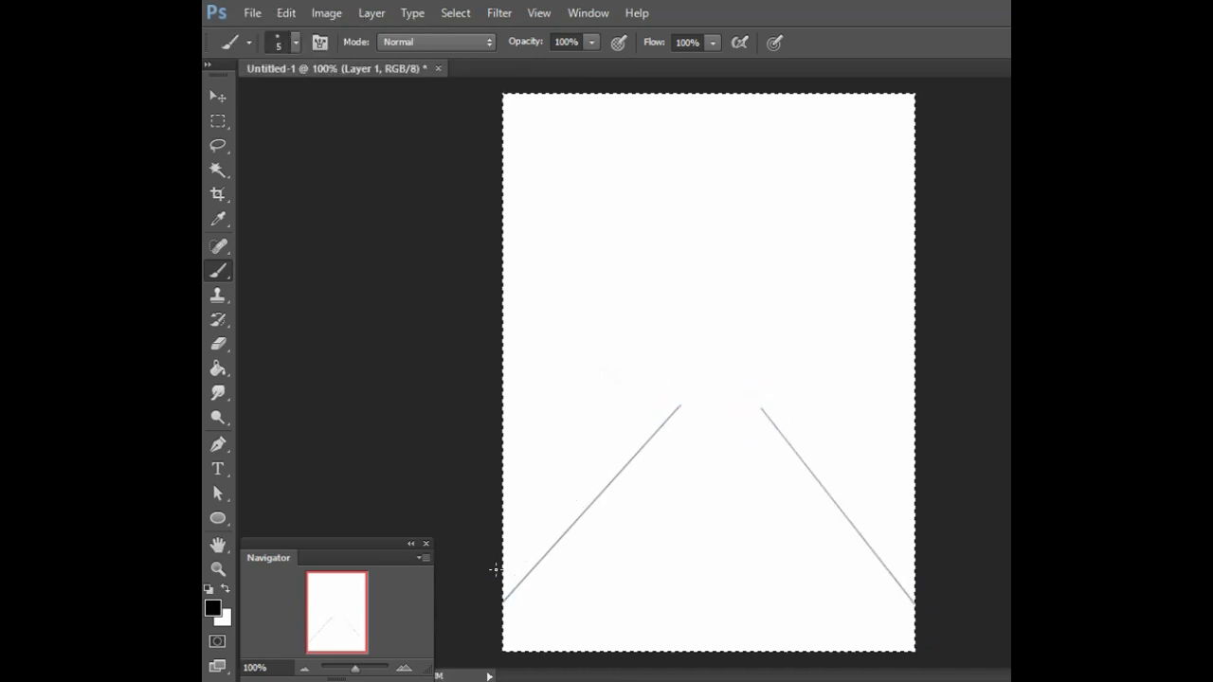
pyautogui.click(494, 570)
pyautogui.keyDown('shift'); pyautogui.click(678, 406); pyautogui.keyUp('shift')
pyautogui.click(912, 656)
pyautogui.keyDown('shift'); pyautogui.click(760, 409); pyautogui.keyUp('shift')
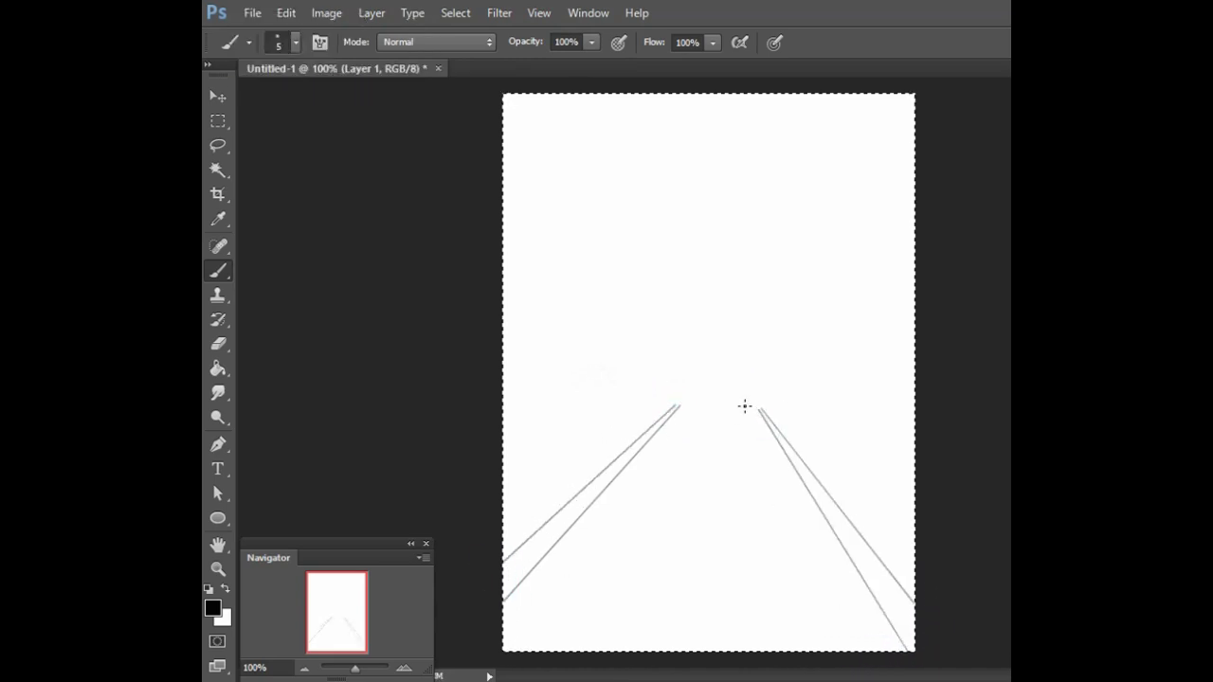
# Add two lane lines from the vanishing point to the bottom edge, undoing a misplaced one
pyautogui.keyDown('shift'); pyautogui.click(745, 406); pyautogui.keyUp('shift')
pyautogui.hotkey('ctrl', 'z')
pyautogui.click(667, 654)
pyautogui.keyDown('shift'); pyautogui.click(715, 411); pyautogui.keyUp('shift')
pyautogui.click(747, 411)
pyautogui.keyDown('shift'); pyautogui.click(824, 652); pyautogui.keyUp('shift')
# Freehand the skyline: a tower, bare tree, pylon, utility pole with crossbars and small figures
pyautogui.moveTo(651, 381)
pyautogui.mouseDown()
pyautogui.moveTo(587, 360)
pyautogui.moveTo(633, 398)
pyautogui.mouseUp()
pyautogui.press('[')
pyautogui.press('[')
pyautogui.moveTo(528, 417)
pyautogui.mouseDown()
pyautogui.moveTo(531, 369)
pyautogui.moveTo(555, 375)
pyautogui.mouseUp()
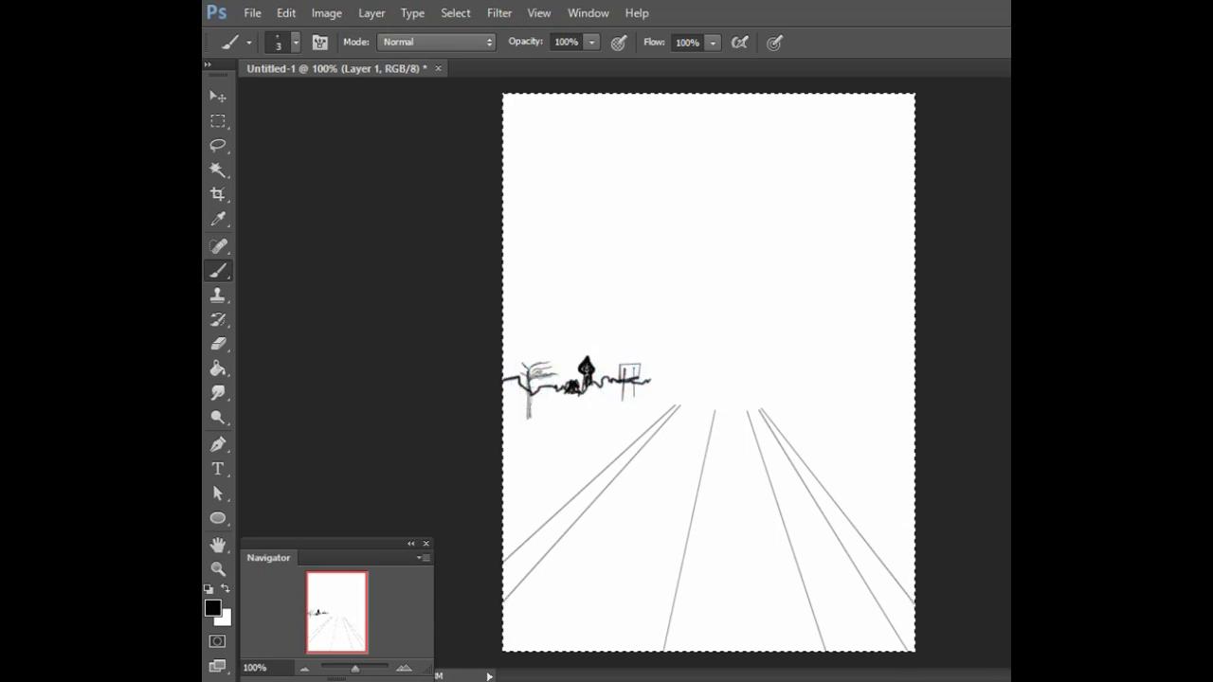
pyautogui.moveTo(834, 393)
pyautogui.mouseDown()
pyautogui.moveTo(908, 389)
pyautogui.moveTo(896, 339)
pyautogui.mouseUp()
pyautogui.moveTo(878, 388)
pyautogui.mouseDown()
pyautogui.moveTo(812, 387)
pyautogui.moveTo(832, 378)
pyautogui.mouseUp()
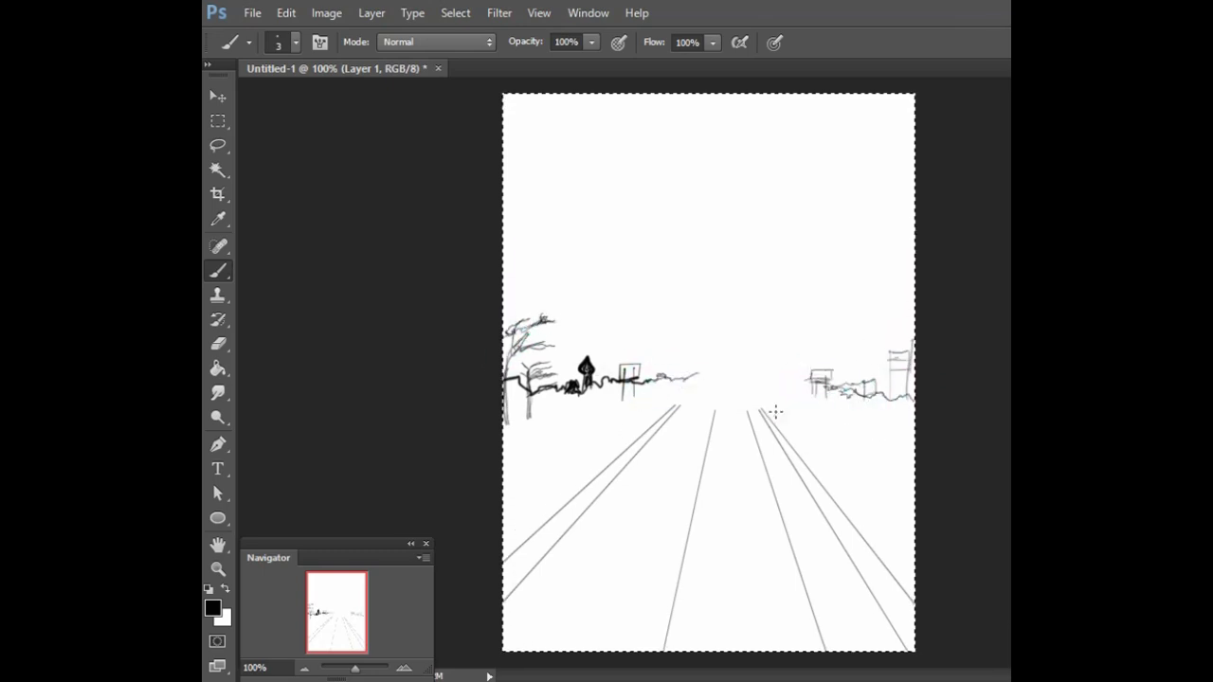
pyautogui.moveTo(779, 413)
pyautogui.mouseDown()
pyautogui.moveTo(779, 327)
pyautogui.moveTo(858, 400)
pyautogui.mouseUp()
pyautogui.moveTo(867, 356); pyautogui.dragTo(873, 402)
pyautogui.moveTo(654, 368); pyautogui.dragTo(664, 383)
pyautogui.moveTo(599, 368); pyautogui.dragTo(606, 398)
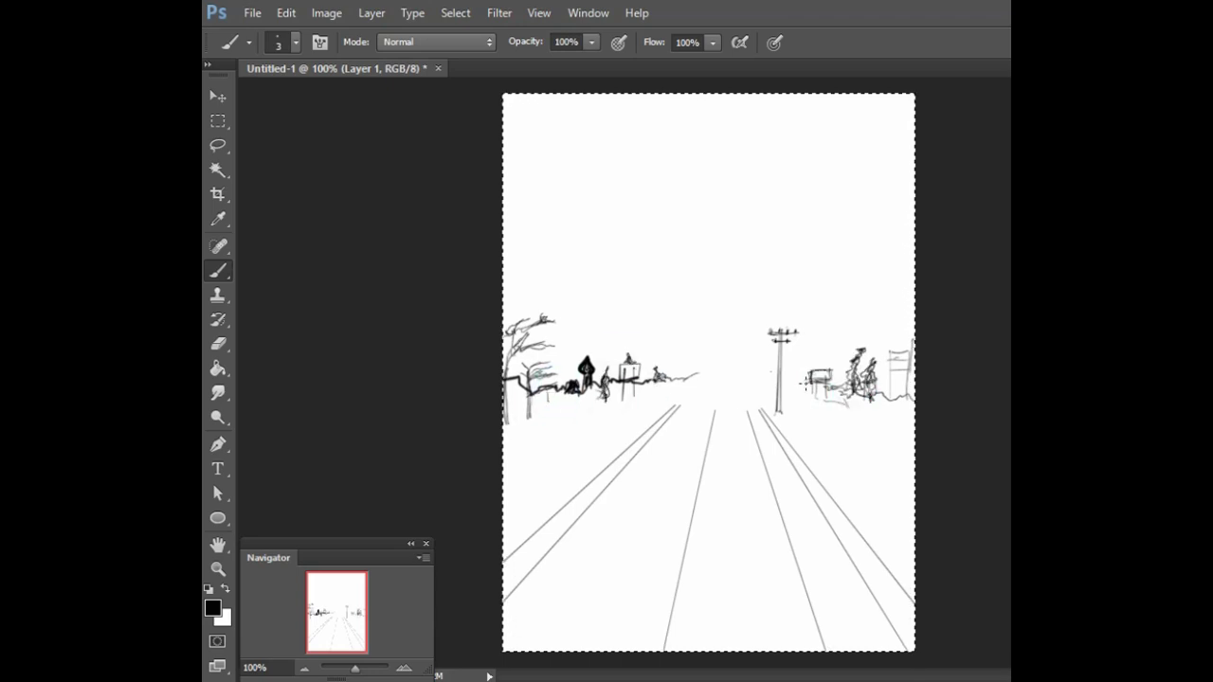
# Begin a Pen path for a power line curving up from the pole
pyautogui.press('p')
pyautogui.moveTo(948, 213); pyautogui.dragTo(891, 235)
pyautogui.click(784, 330)
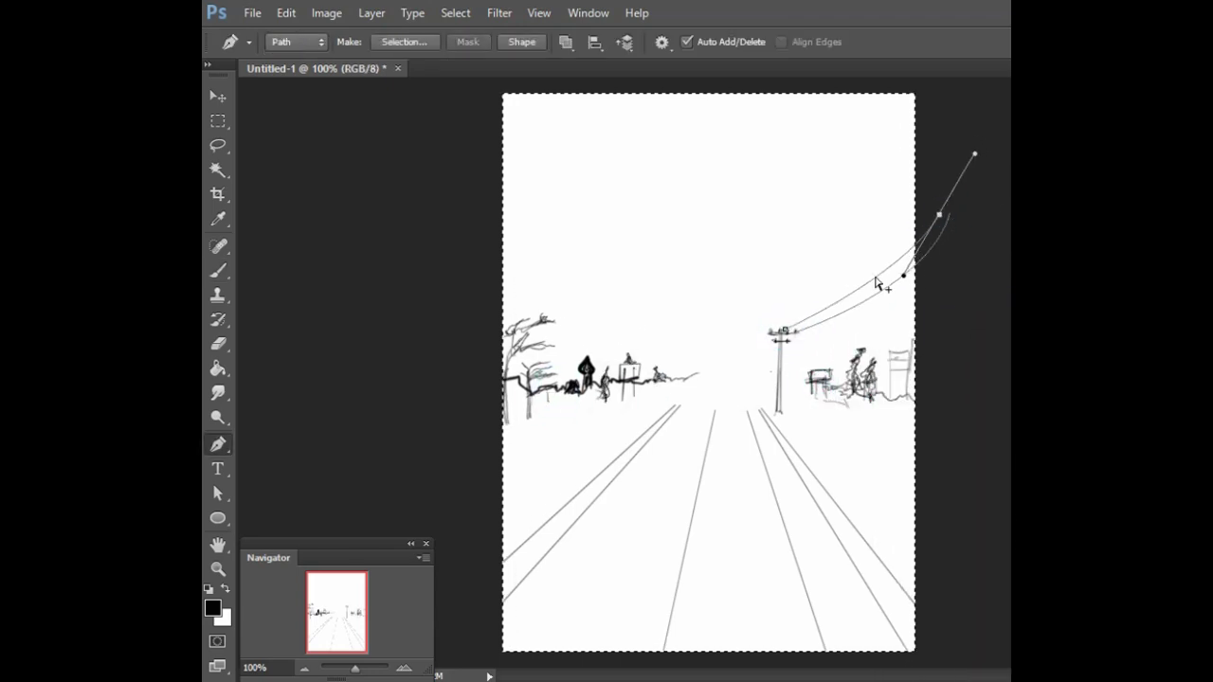
# Stroke the Pen paths to draw the power lines from the pole
pyautogui.rightClick(905, 244)
pyautogui.rightClick(821, 317)
pyautogui.click(834, 404)
pyautogui.press('b')
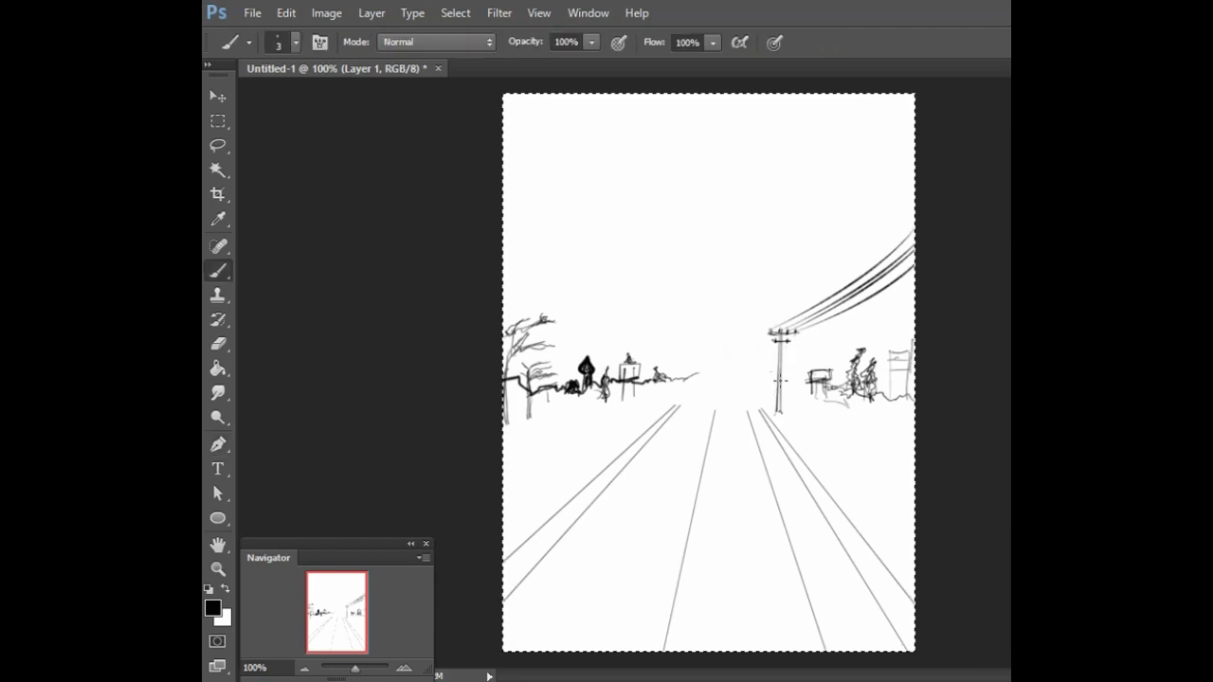
# Lasso the left-hand trees and attempt a transform, dismissing the error messages
pyautogui.press('l')
pyautogui.moveTo(537, 276); pyautogui.dragTo(663, 417)
pyautogui.hotkey('ctrl', 't')
pyautogui.click(827, 282)
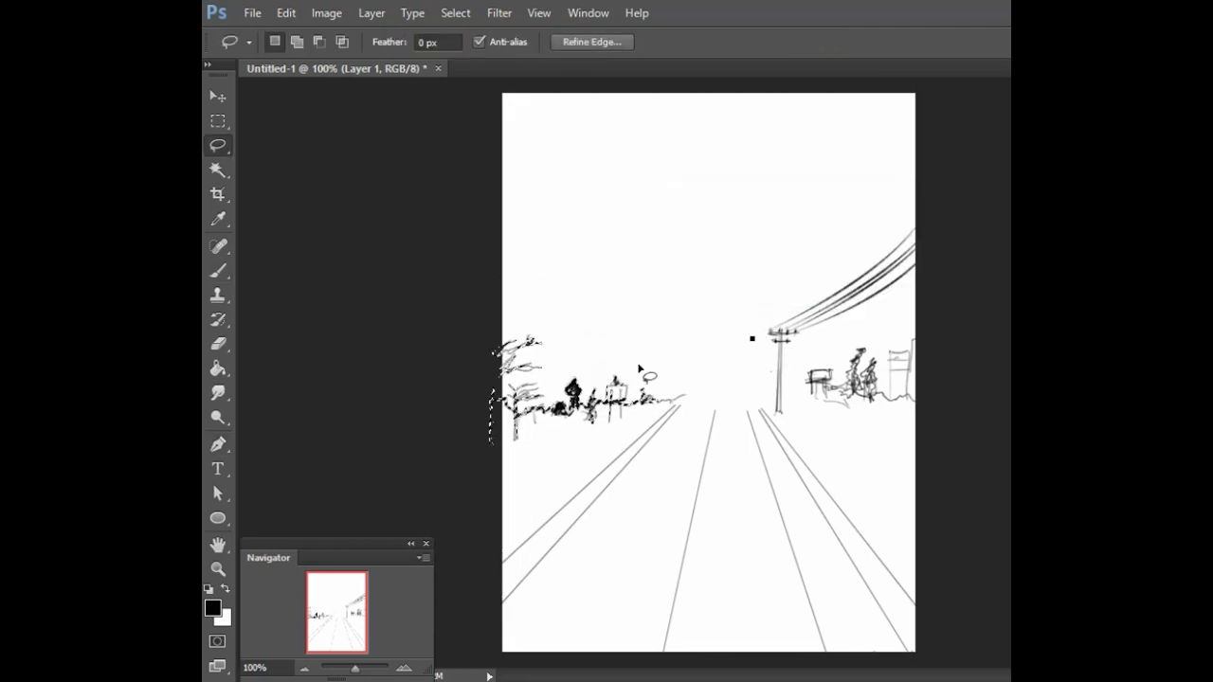
pyautogui.hotkey('ctrl', 't')
pyautogui.click(834, 287)
pyautogui.press('p')
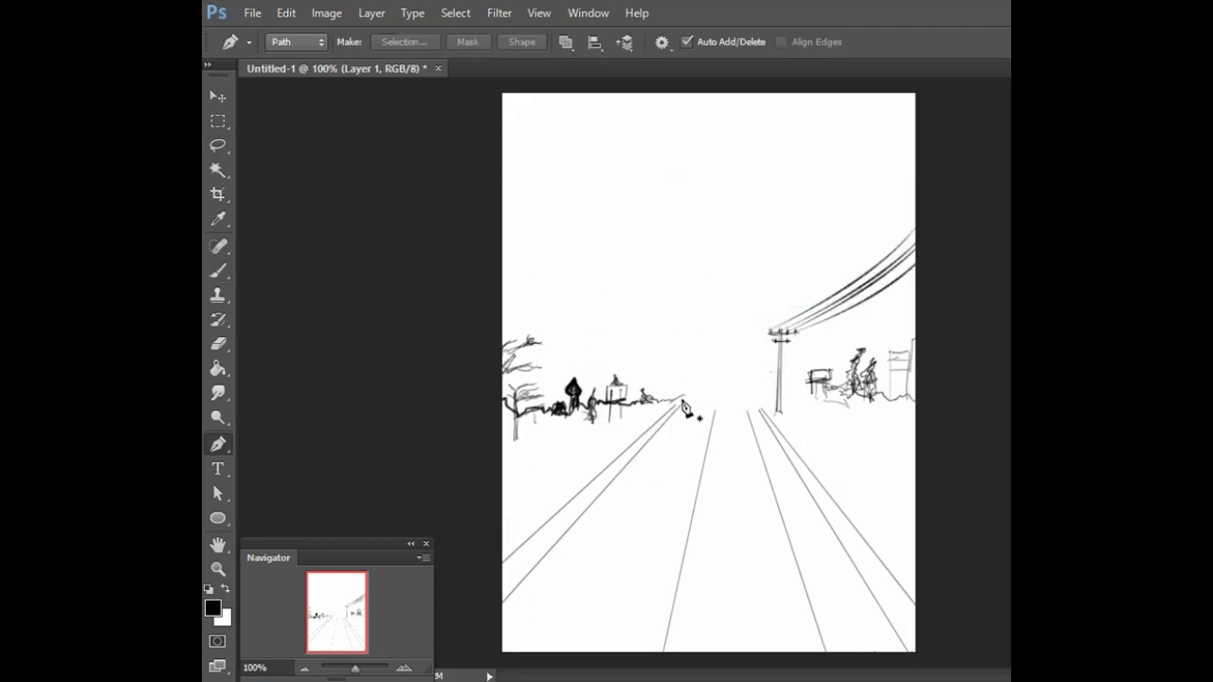
pyautogui.press('l')
# Warp the selected road lines into a steeper perspective and commit the transforms
pyautogui.hotkey('ctrl', 't')
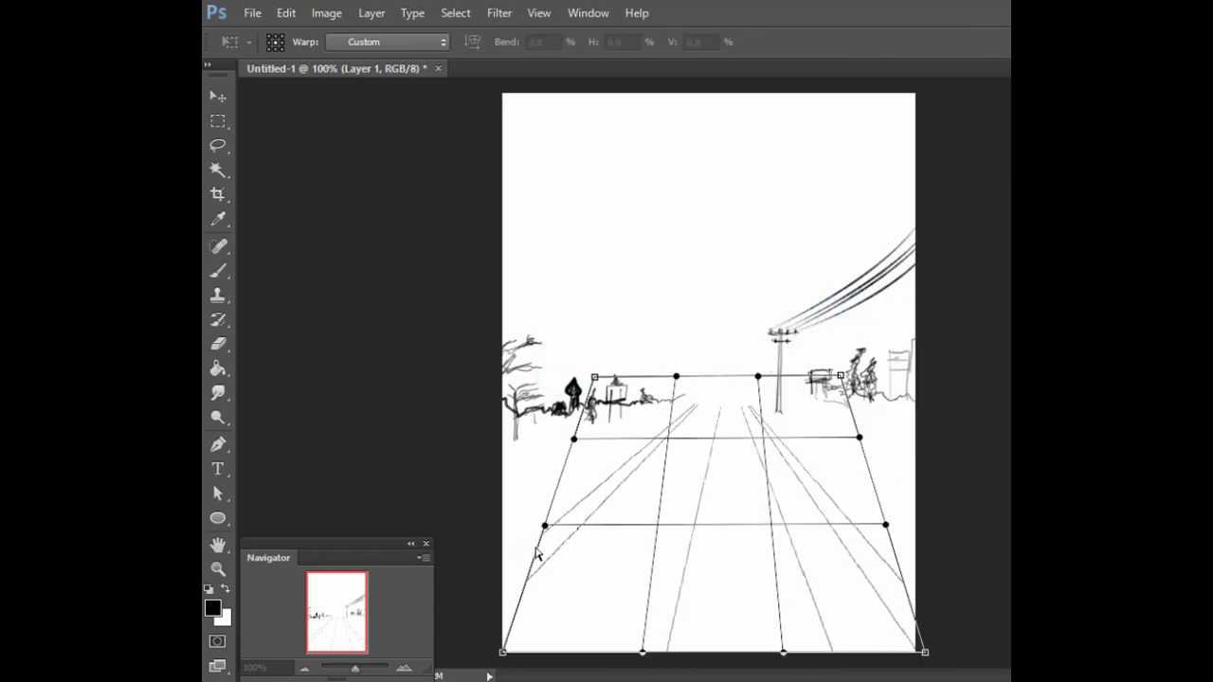
pyautogui.moveTo(664, 417); pyautogui.dragTo(680, 399)
pyautogui.press('Return')
pyautogui.hotkey('ctrl', 't')
pyautogui.press('Return')
# Deselect and brush in a horizon line and a hill contour near the road's end
pyautogui.hotkey('ctrl', 'd')
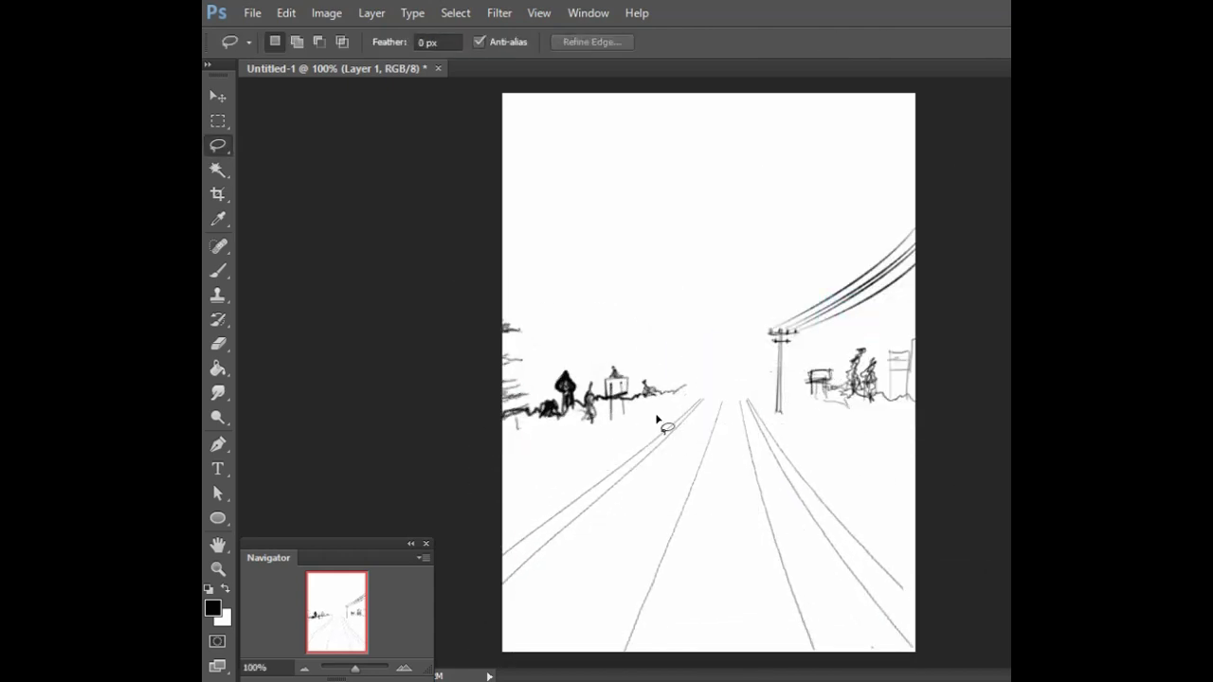
pyautogui.press('b')
pyautogui.moveTo(767, 386)
pyautogui.mouseDown()
pyautogui.moveTo(678, 389)
pyautogui.moveTo(766, 343)
pyautogui.mouseUp()
pyautogui.moveTo(805, 337); pyautogui.dragTo(946, 280)
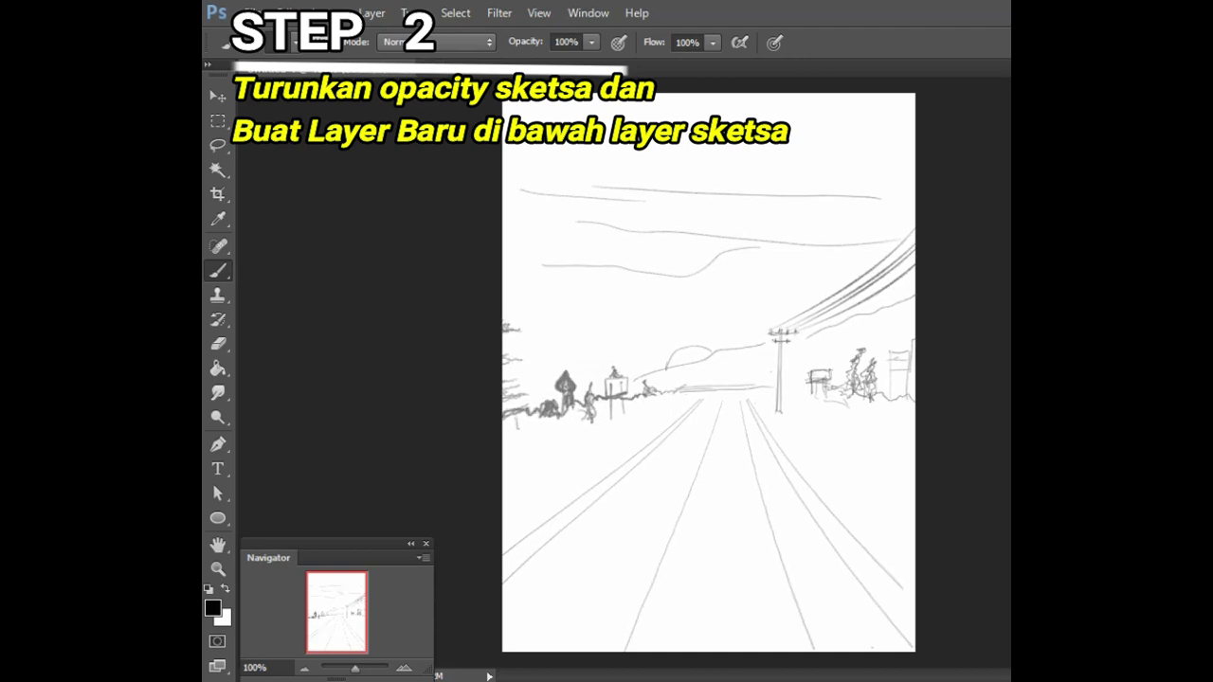
# Trace a Freeform Pen path across the top of the canvas to start the sky outline
pyautogui.press('p')
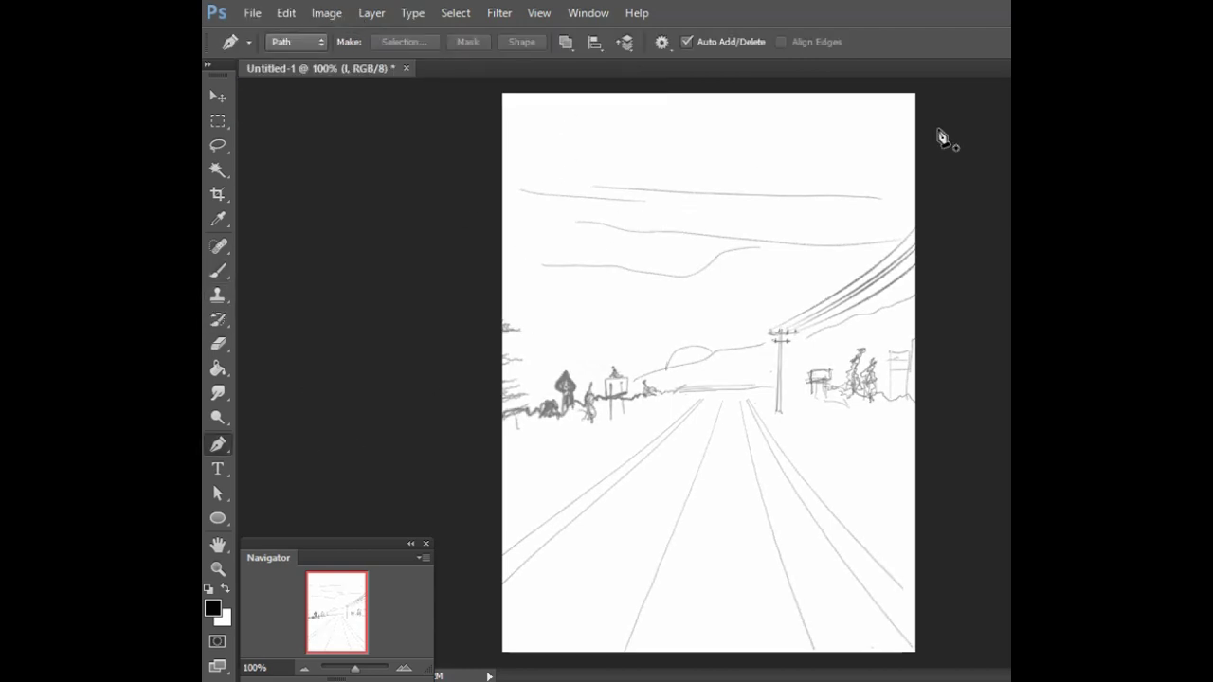
pyautogui.rightClick(218, 444)
pyautogui.click(294, 462)
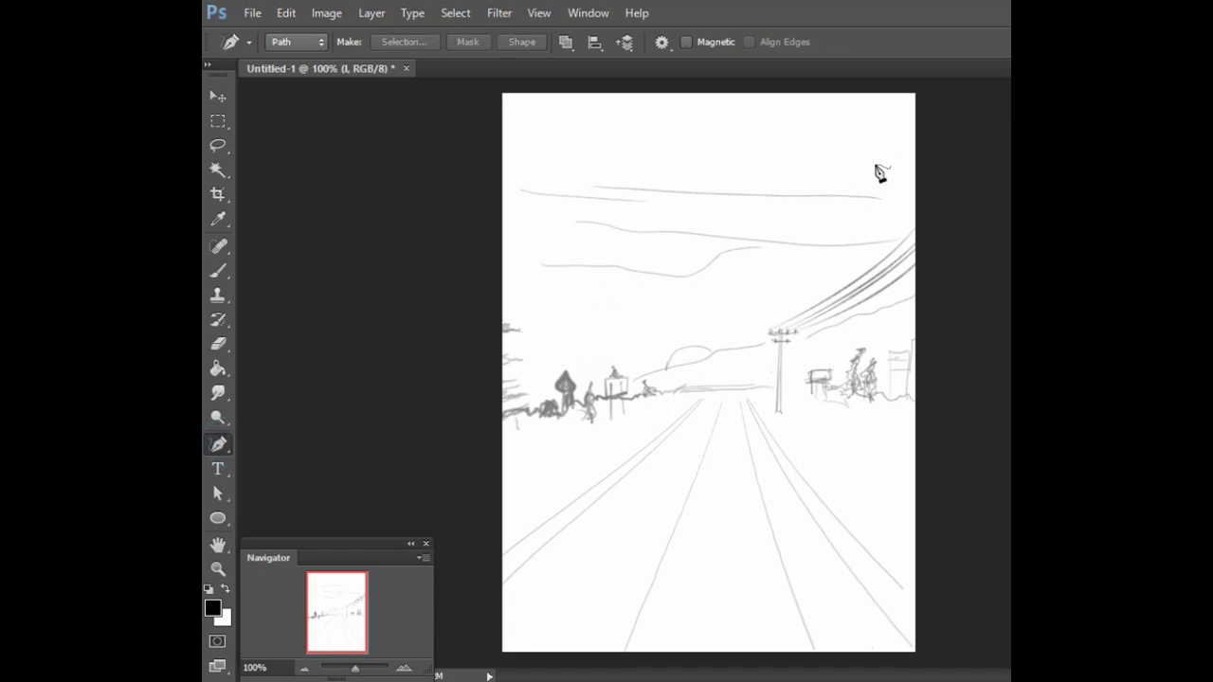
pyautogui.moveTo(914, 144); pyautogui.dragTo(502, 192)
# Close the sky outline along the top and right edges and fill it as a solid shape
pyautogui.moveTo(431, 167); pyautogui.dragTo(915, 144)
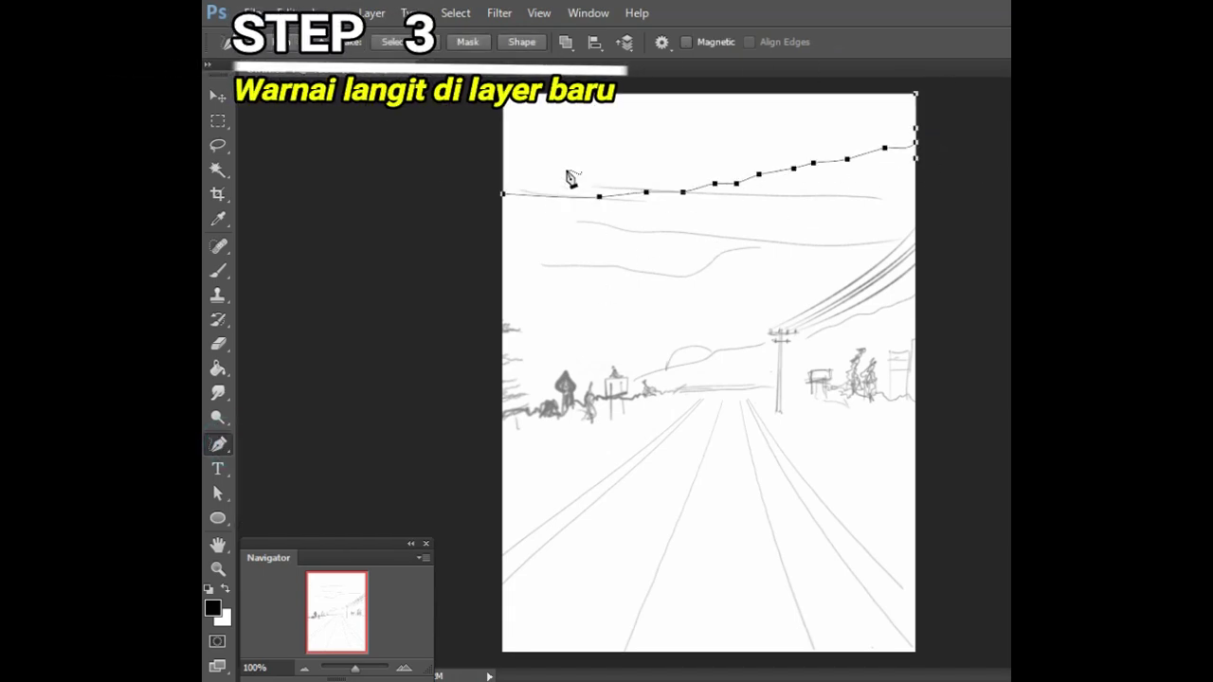
pyautogui.click(519, 42)
pyautogui.press('i')
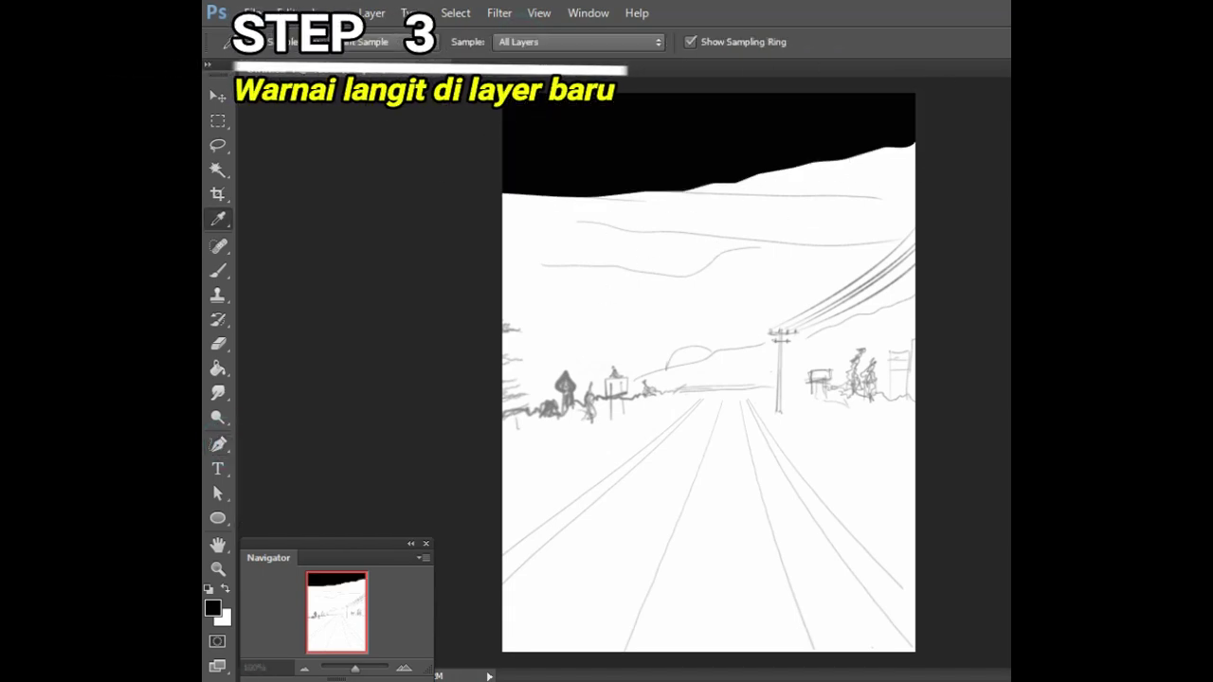
# Trace the hill line from the right edge and turn it into a filled shape
pyautogui.press('p')
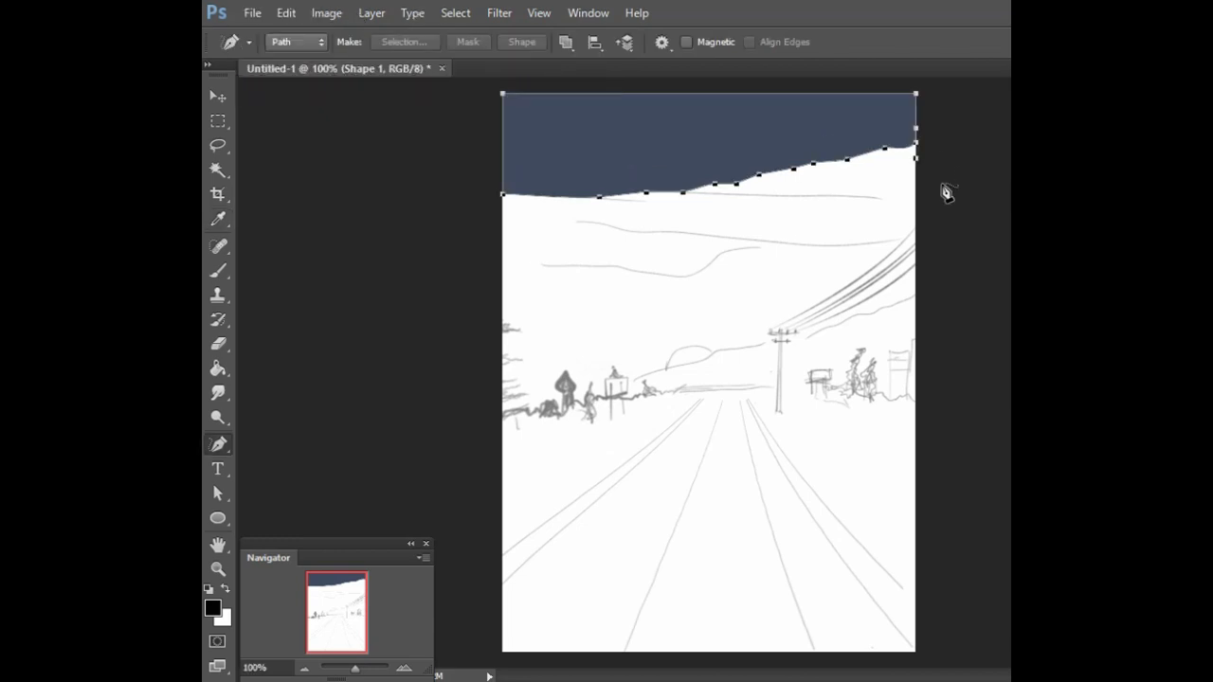
pyautogui.moveTo(946, 192)
pyautogui.mouseDown()
pyautogui.moveTo(518, 187)
pyautogui.moveTo(920, 176)
pyautogui.mouseUp()
pyautogui.press('i')
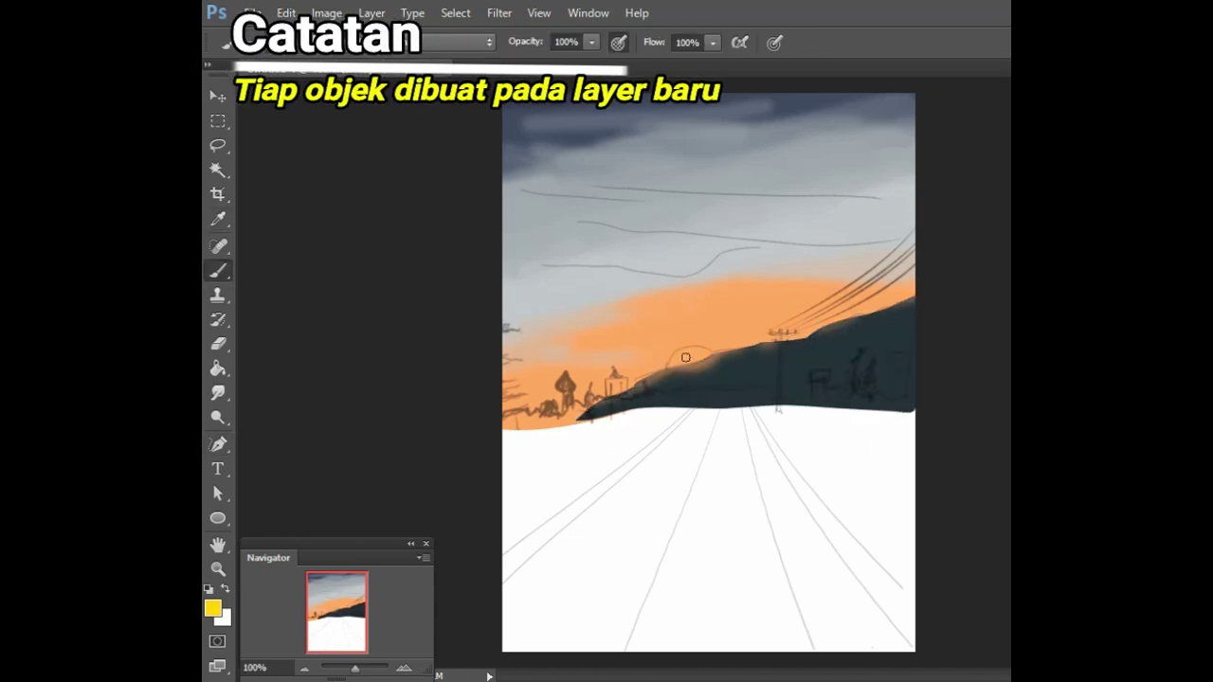
# Add a soft yellow sun glow at the horizon and cream cloud wisps across the sky
pyautogui.click(685, 357)
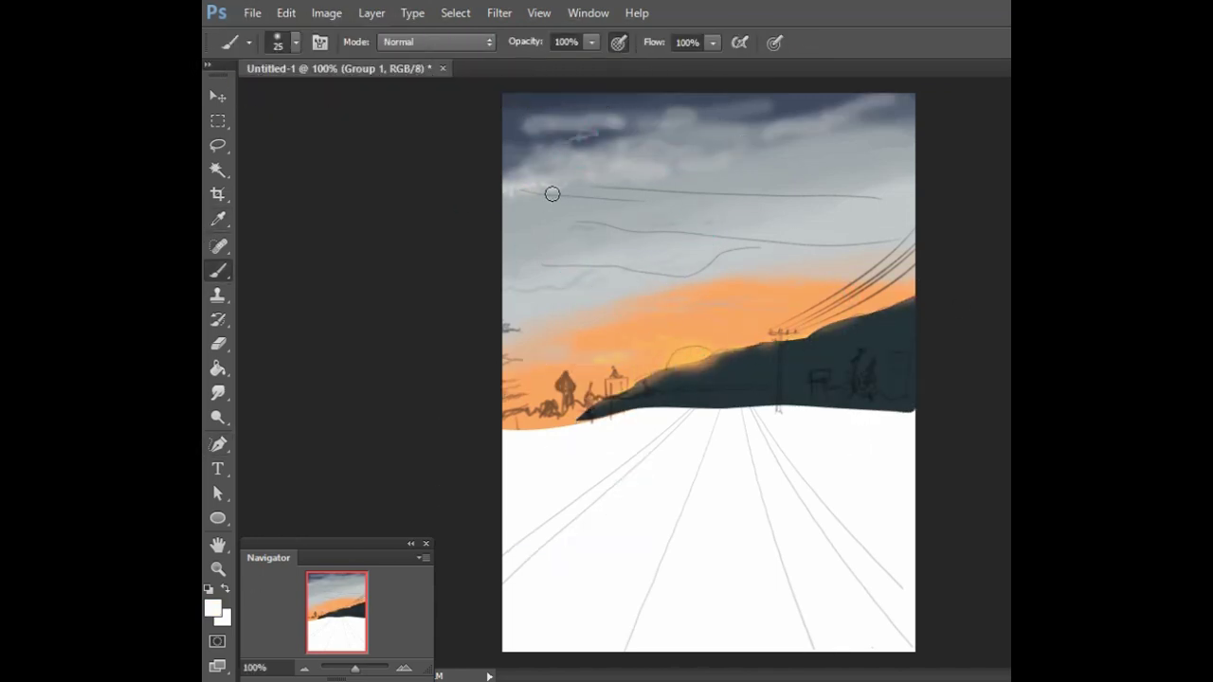
pyautogui.press('i')
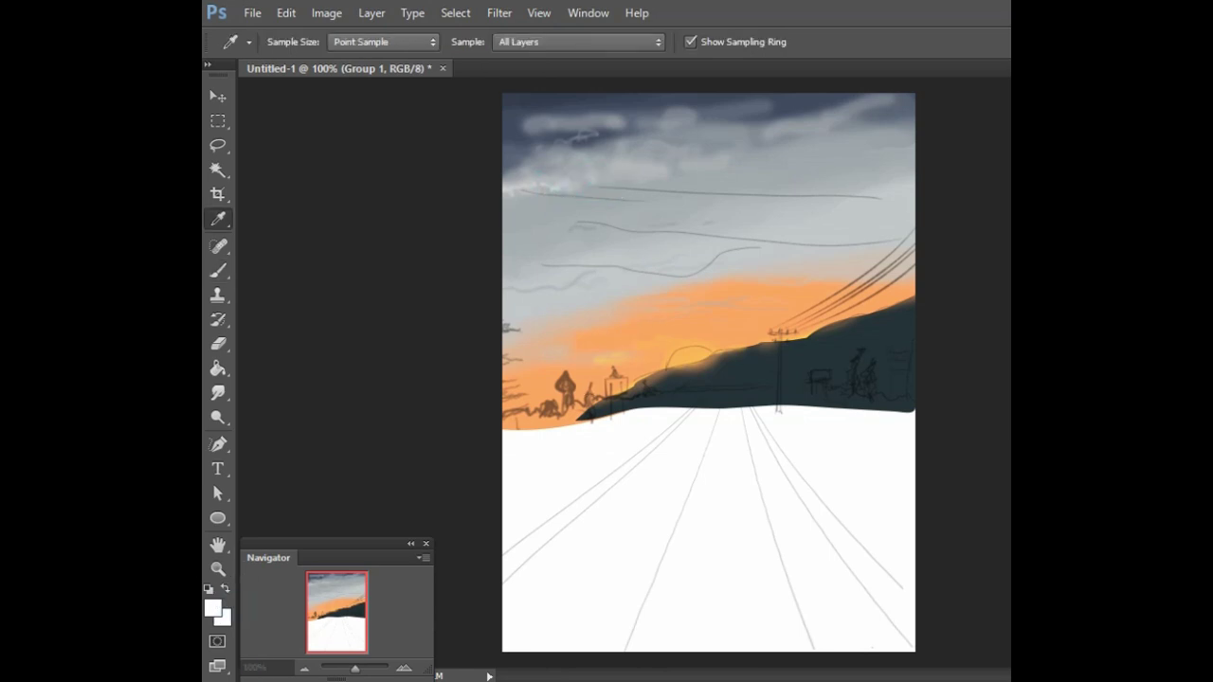
pyautogui.press('b')
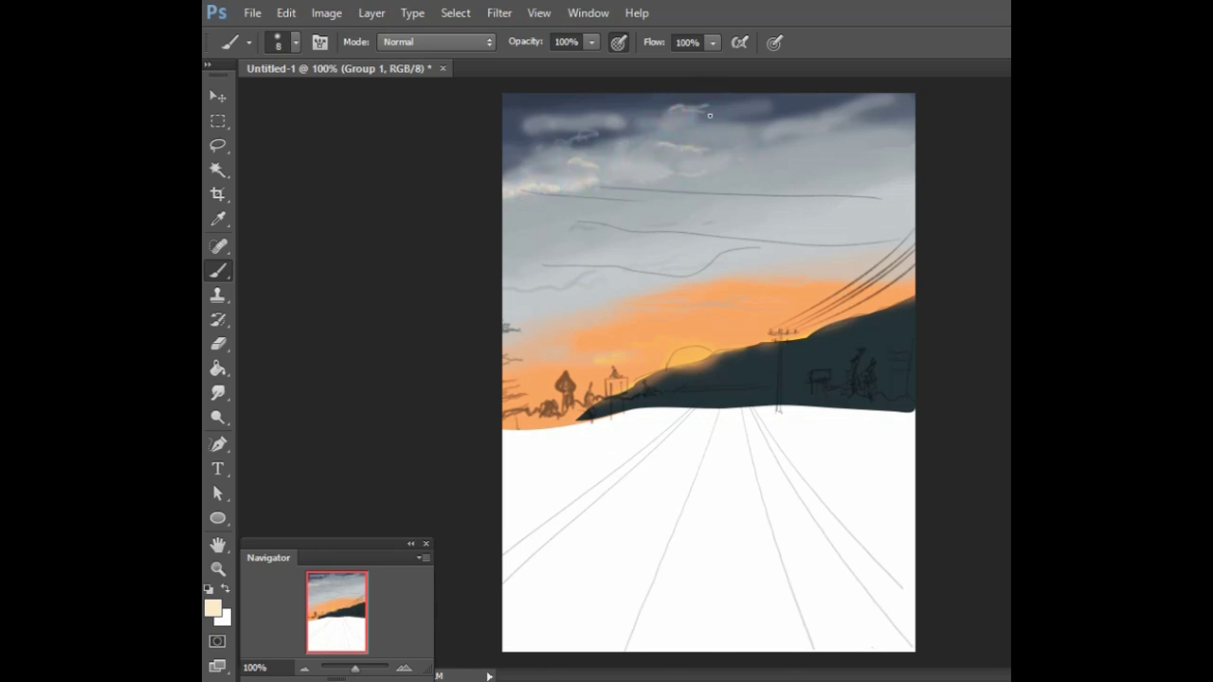
pyautogui.moveTo(713, 114); pyautogui.dragTo(735, 120)
pyautogui.click(547, 293)
pyautogui.moveTo(617, 348); pyautogui.dragTo(591, 368)
pyautogui.click(742, 306)
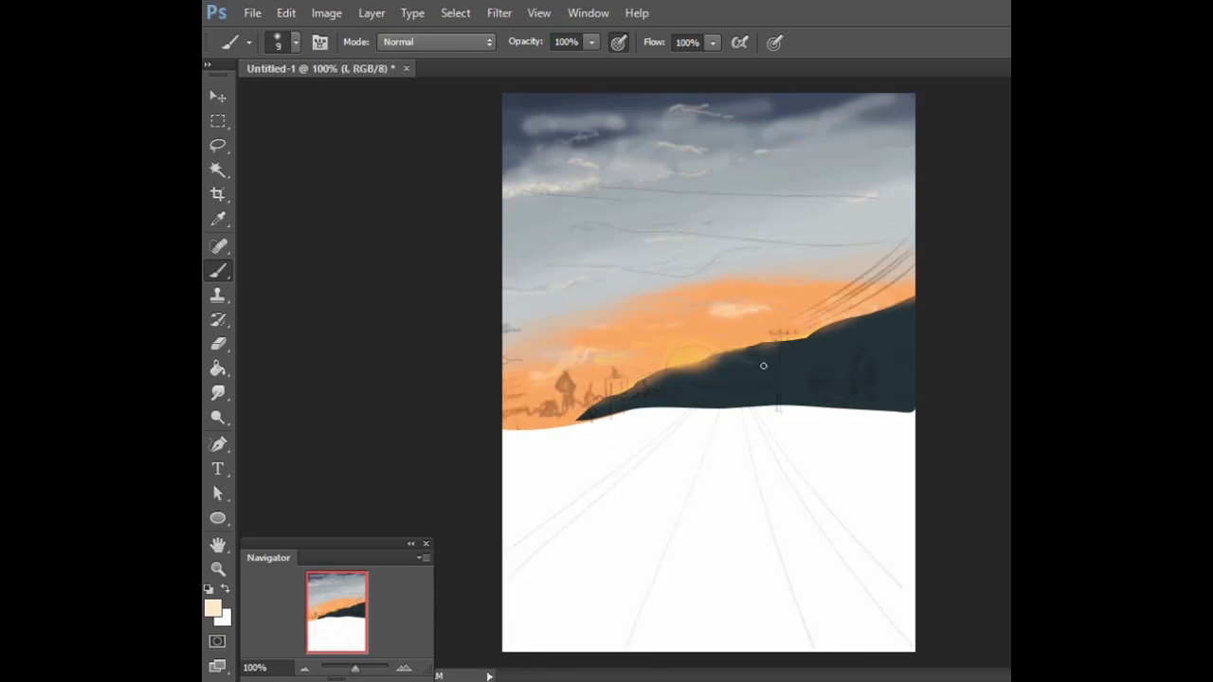
# Paint a thin white rim along the dark hill ridge with a smaller brush
pyautogui.click(652, 376)
pyautogui.press('x')
pyautogui.moveTo(749, 351); pyautogui.dragTo(668, 372)
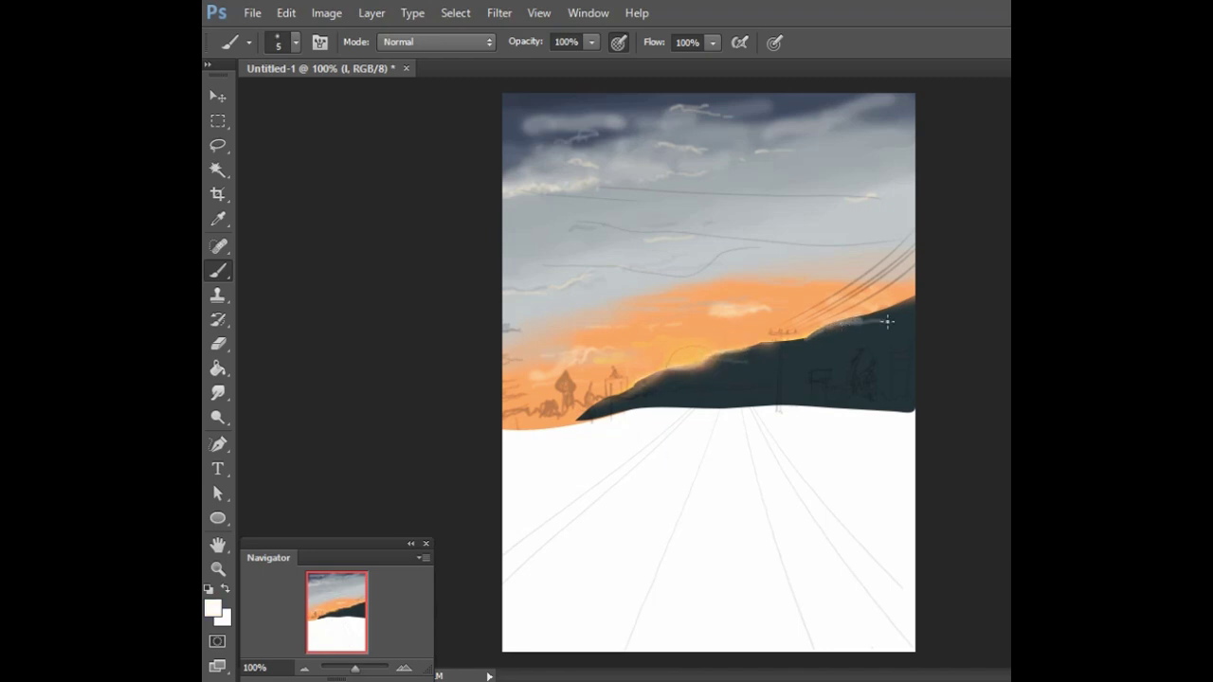
# Hide the sketch layer and sample the yellow glow and white highlight near the ridge
pyautogui.press('[')
pyautogui.press('[')
pyautogui.press('[')
pyautogui.click(775, 344)
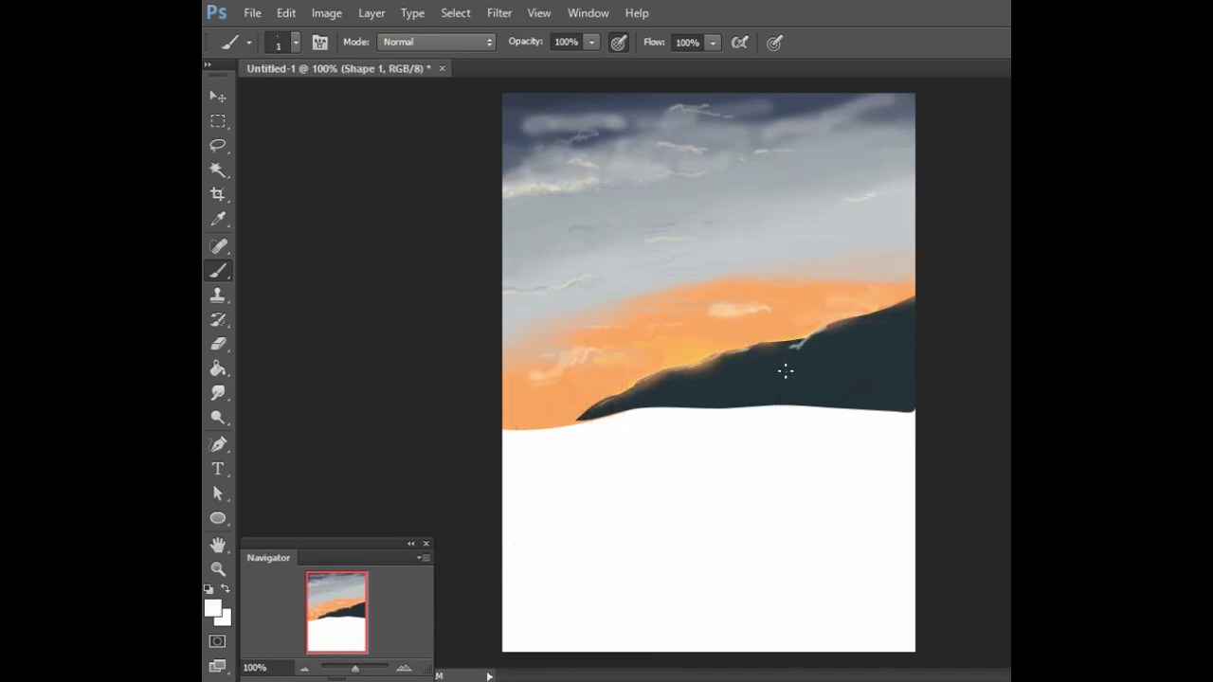
pyautogui.keyDown('alt'); pyautogui.click(686, 345); pyautogui.keyUp('alt')
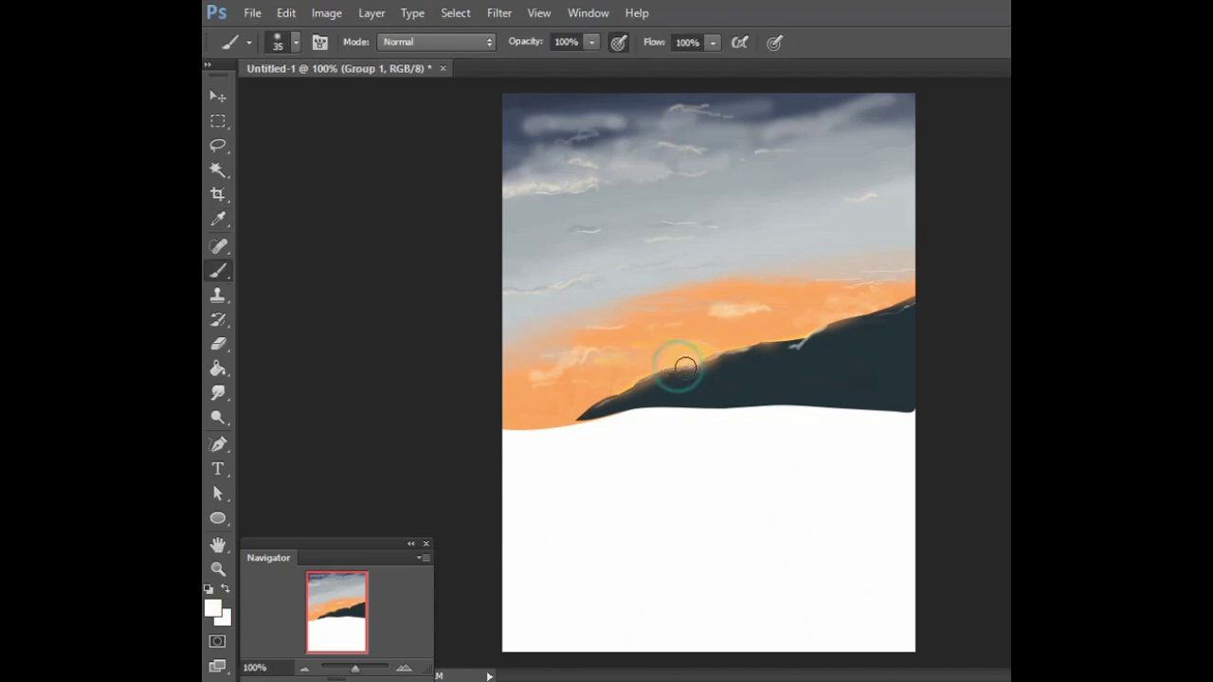
pyautogui.keyDown('alt'); pyautogui.click(707, 365); pyautogui.keyUp('alt')
pyautogui.keyDown('alt'); pyautogui.click(697, 354); pyautogui.keyUp('alt')
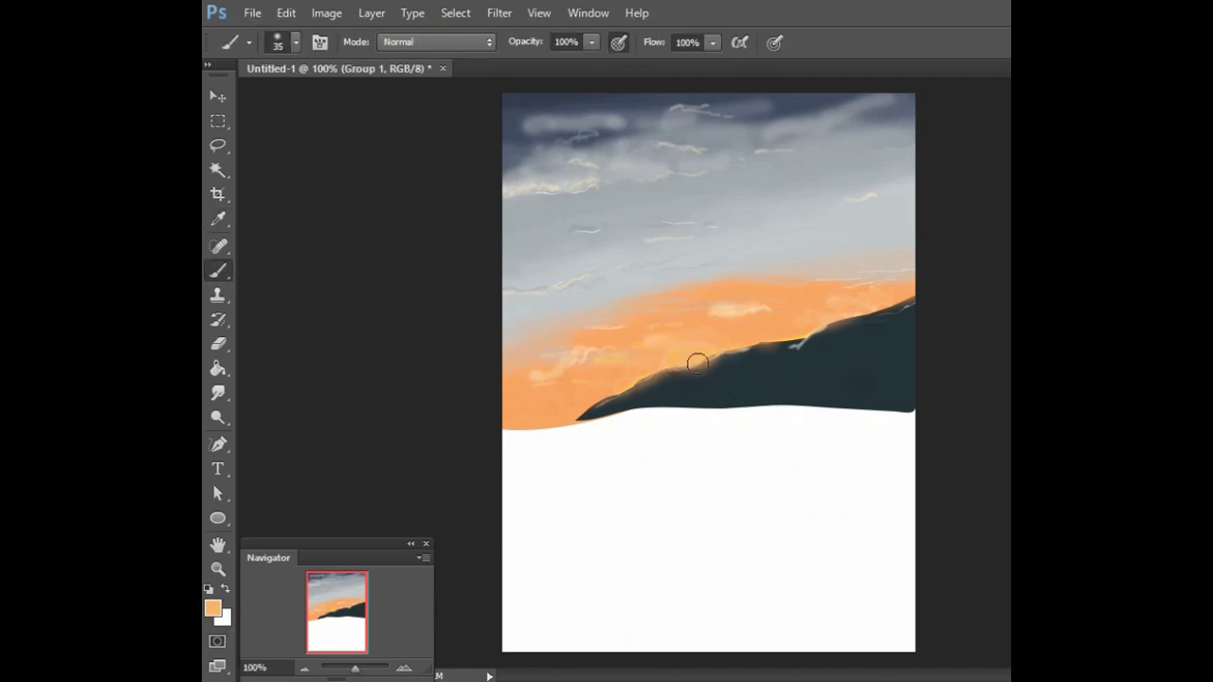
# Paint sampled orange tint across the upper-left clouds, then pick a lighter orange
pyautogui.press('[')
pyautogui.press('[')
pyautogui.keyDown('alt'); pyautogui.click(736, 341); pyautogui.keyUp('alt')
pyautogui.press(']')
pyautogui.press(']')
pyautogui.press(']')
pyautogui.moveTo(634, 154)
pyautogui.mouseDown()
pyautogui.moveTo(544, 212)
pyautogui.moveTo(515, 152)
pyautogui.moveTo(675, 150)
pyautogui.mouseUp()
pyautogui.press('[')
pyautogui.press('[')
pyautogui.press('[')
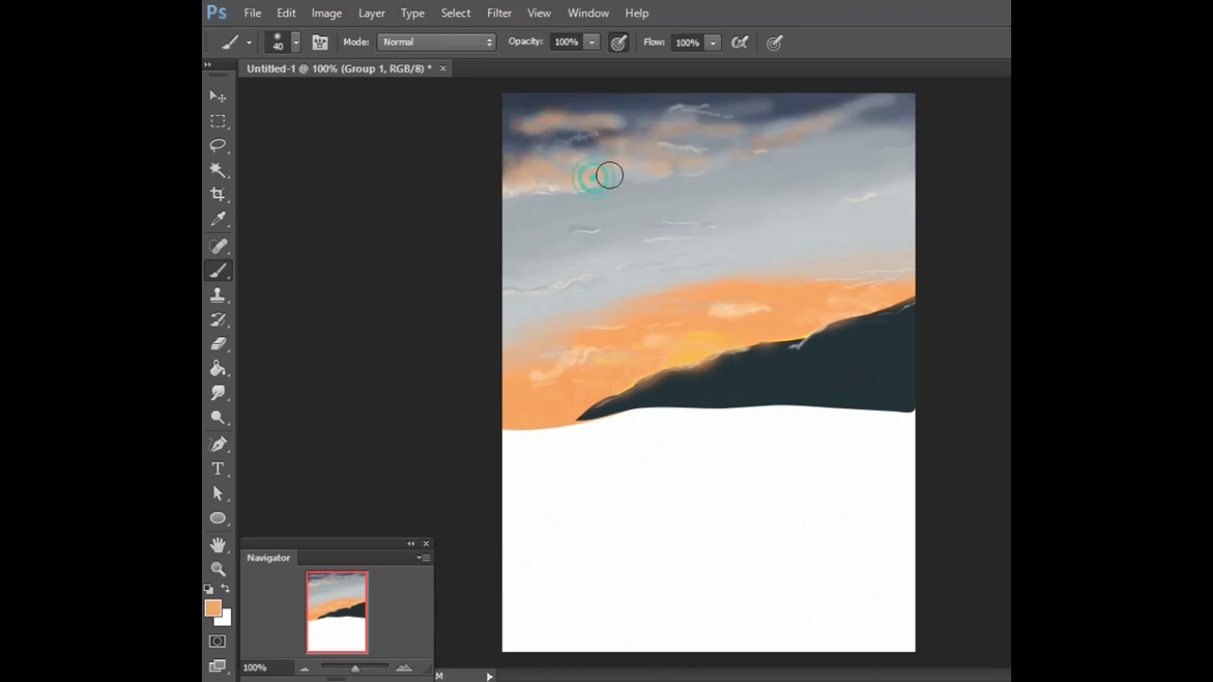
pyautogui.keyDown('alt'); pyautogui.click(674, 292); pyautogui.keyUp('alt')
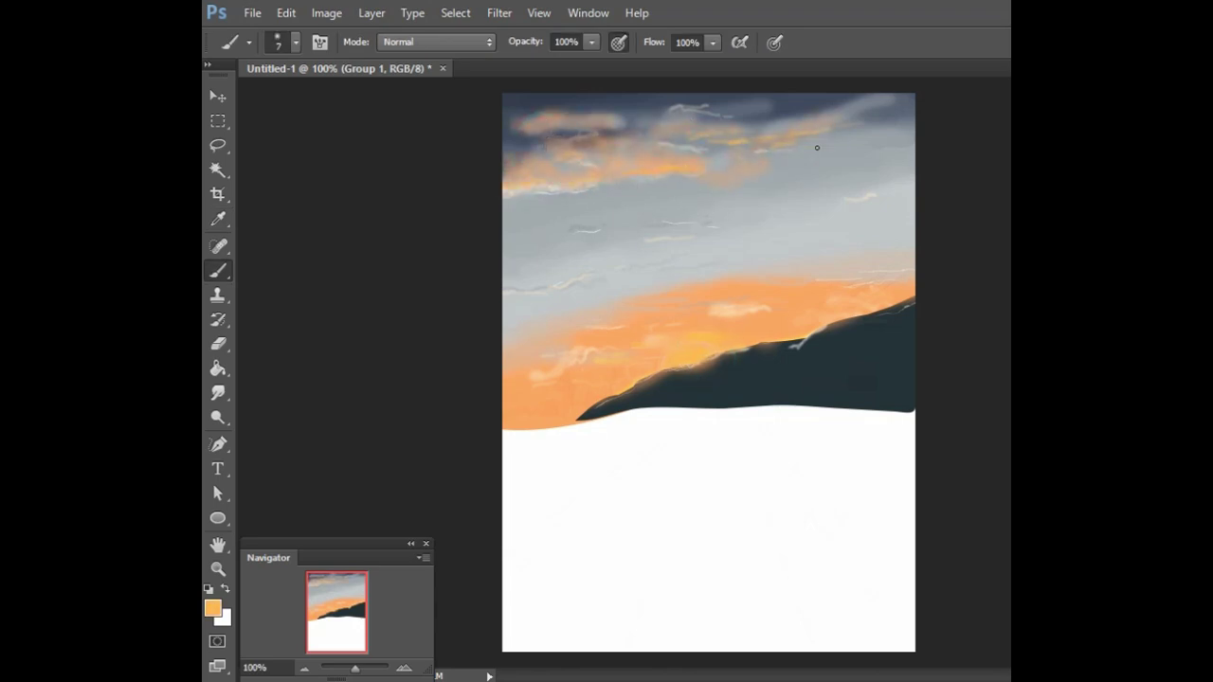
# Sample the hill's dark teal and touch up the dark hill edge
pyautogui.press('[')
pyautogui.press('[')
pyautogui.press('[')
pyautogui.keyDown('alt'); pyautogui.click(816, 281); pyautogui.keyUp('alt')
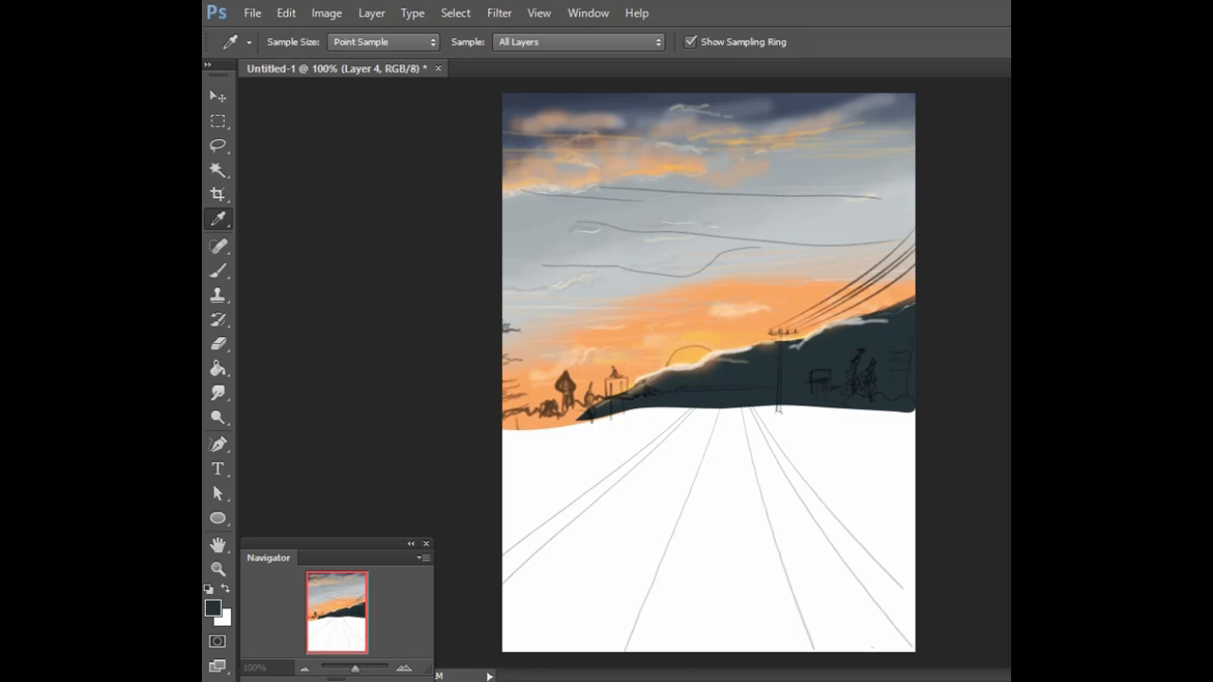
pyautogui.press('b')
pyautogui.keyDown('alt'); pyautogui.click(691, 392); pyautogui.keyUp('alt')
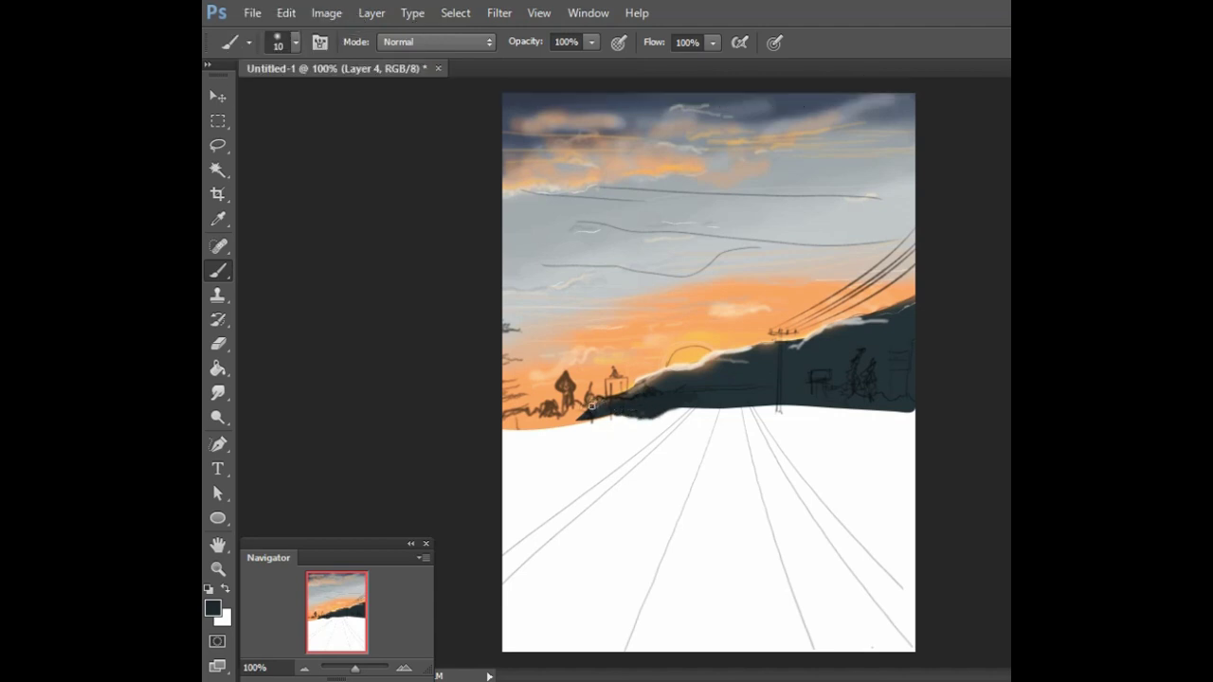
pyautogui.moveTo(601, 405); pyautogui.dragTo(592, 400)
# Paint dark strokes from the hill's left end down into the lower-left roadside verge
pyautogui.press('i')
pyautogui.press('b')
pyautogui.moveTo(626, 422); pyautogui.dragTo(505, 499)
pyautogui.moveTo(502, 417)
pyautogui.mouseDown()
pyautogui.moveTo(592, 409)
pyautogui.moveTo(501, 515)
pyautogui.moveTo(695, 415)
pyautogui.moveTo(705, 387)
pyautogui.moveTo(679, 396)
pyautogui.mouseUp()
pyautogui.press('p')
# Outline a small standing figure silhouette on the hill and resize it with Free Transform
pyautogui.click(522, 41)
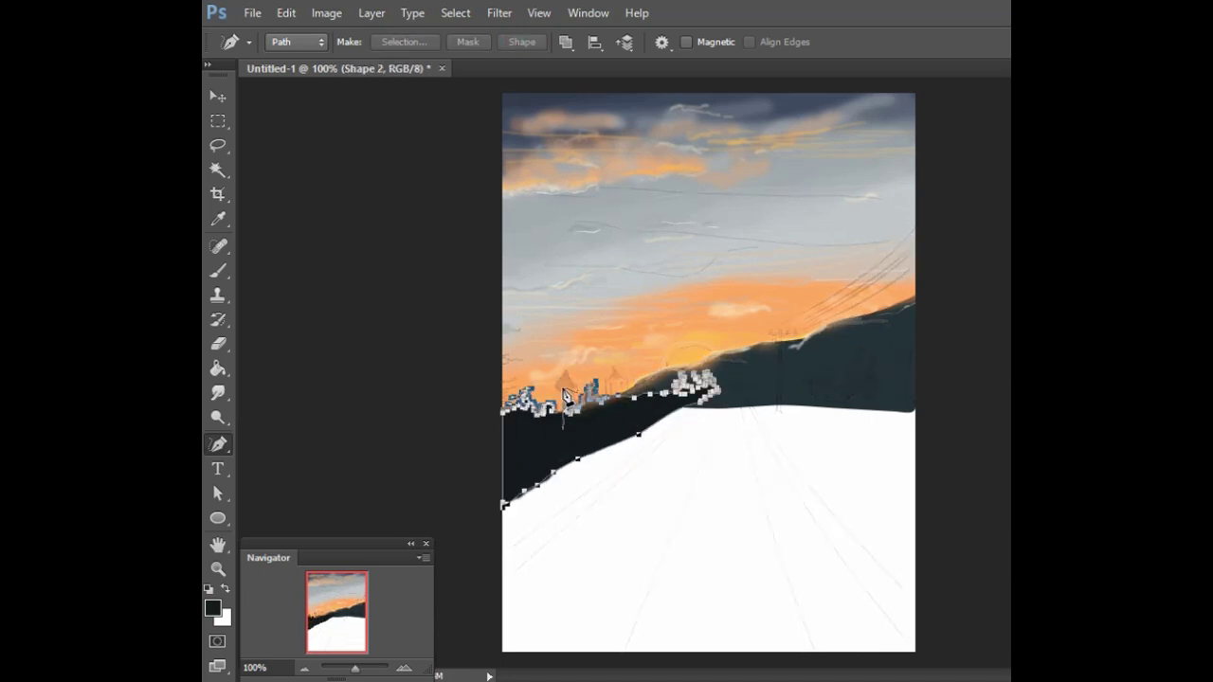
pyautogui.moveTo(566, 397); pyautogui.dragTo(570, 426)
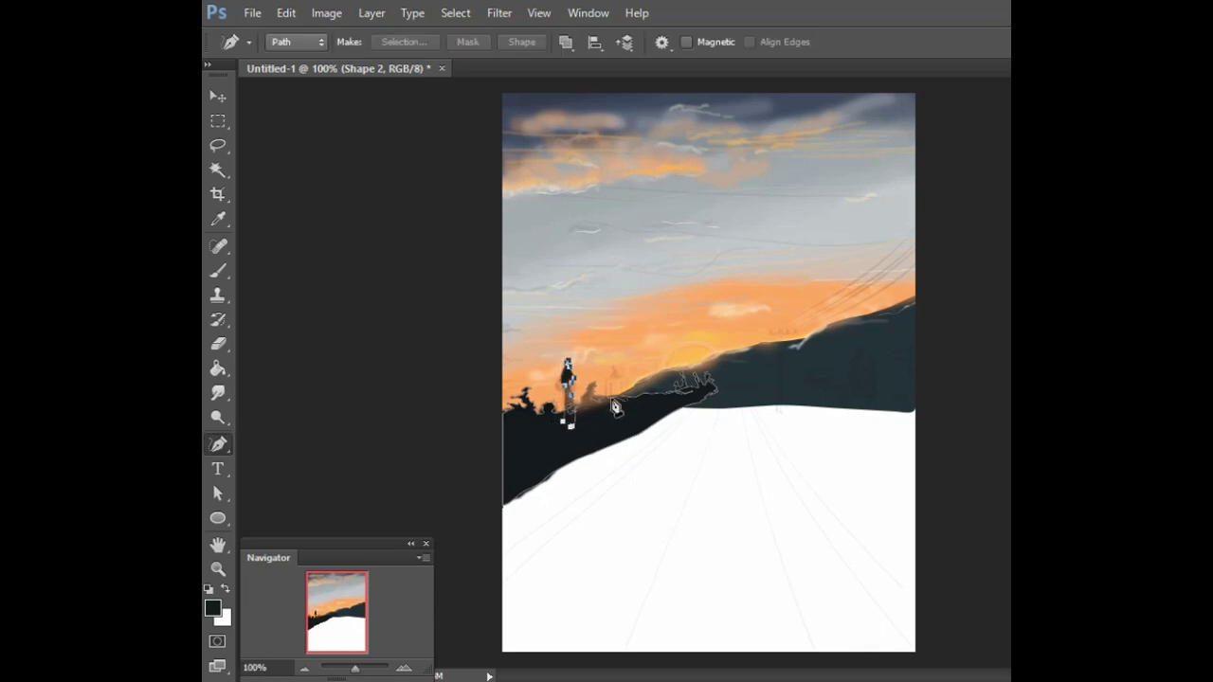
pyautogui.moveTo(569, 381)
pyautogui.mouseDown()
pyautogui.moveTo(576, 399)
pyautogui.moveTo(550, 386)
pyautogui.moveTo(566, 383)
pyautogui.mouseUp()
pyautogui.hotkey('ctrl', 't')
pyautogui.press('Return')
pyautogui.scroll(3, 711, 375)
pyautogui.hotkey('ctrl', 't')
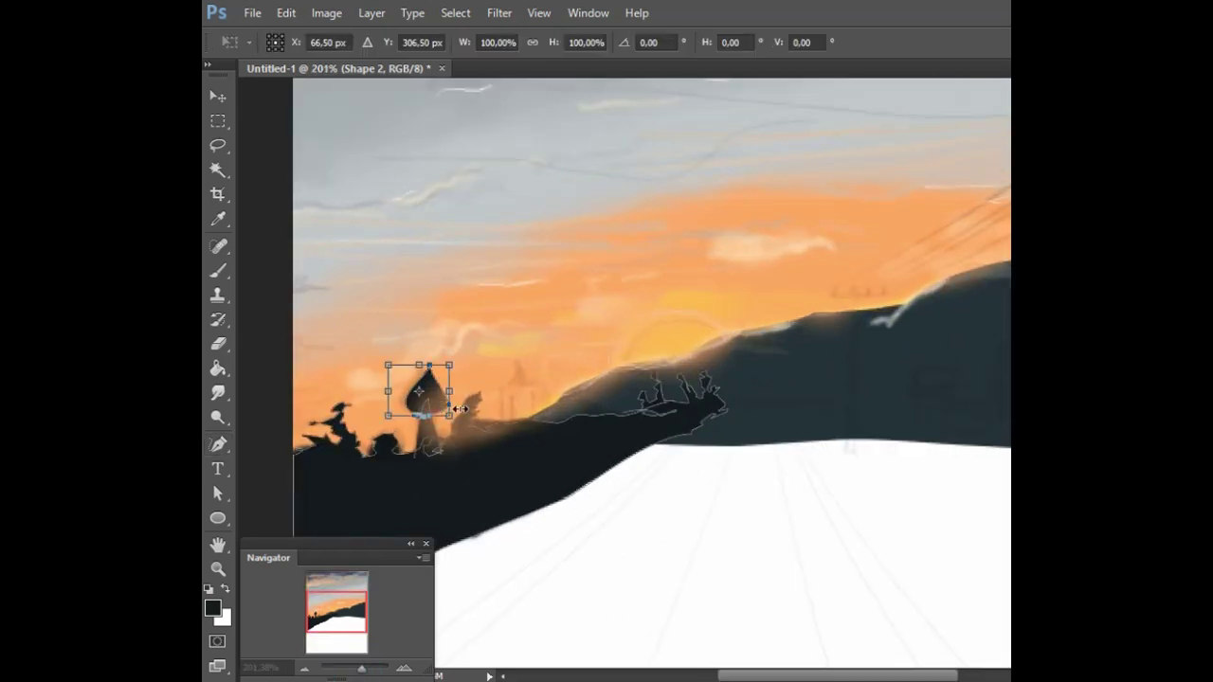
pyautogui.moveTo(459, 408); pyautogui.dragTo(446, 410)
pyautogui.press('Return')
pyautogui.press('p')
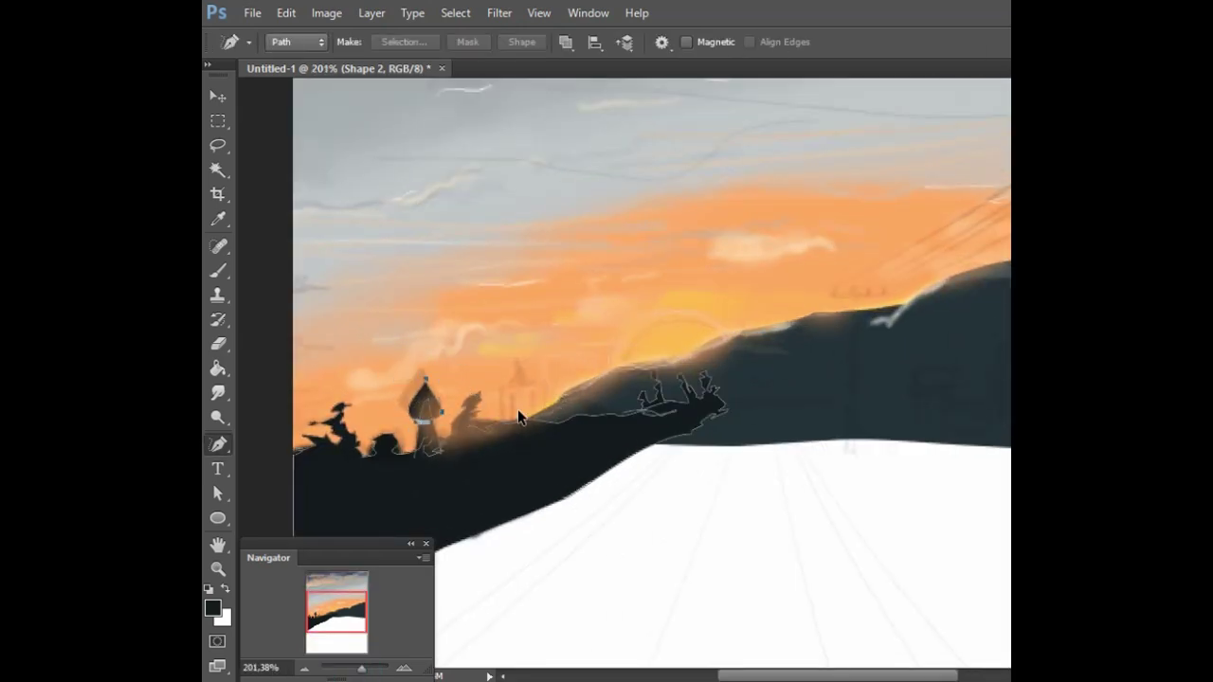
# Outline another hill silhouette, commit it dark, then try a thin pole shape and undo it
pyautogui.moveTo(518, 417); pyautogui.dragTo(518, 438)
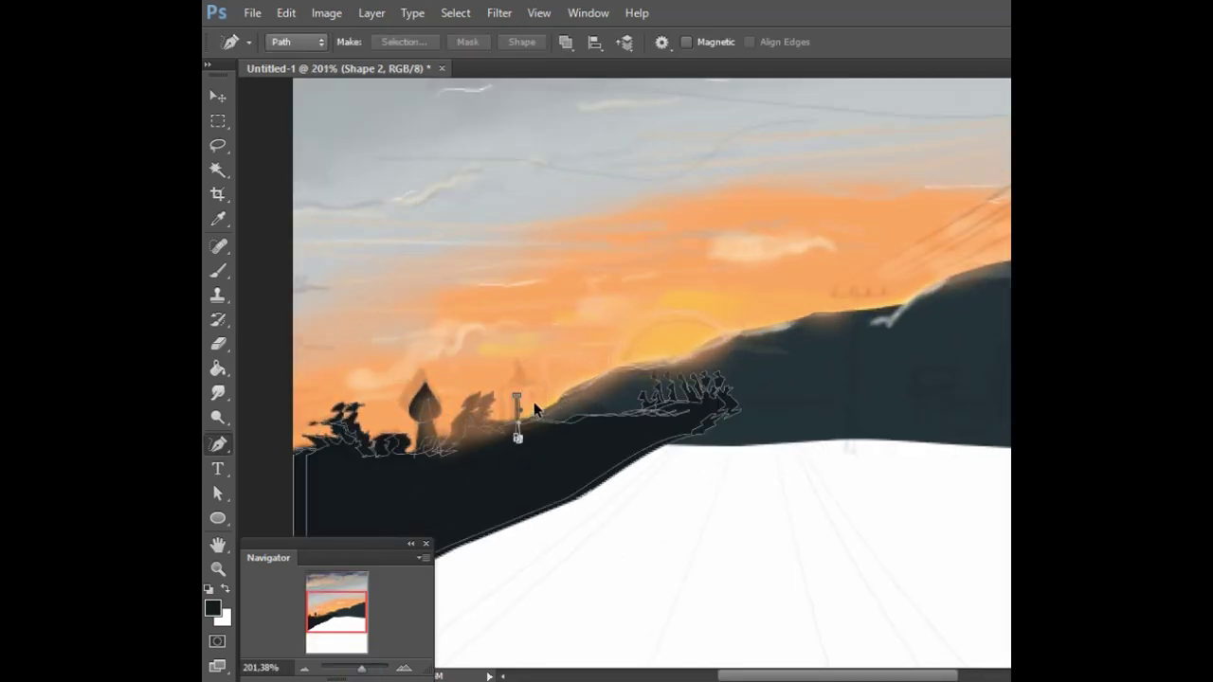
pyautogui.click(520, 398)
pyautogui.click(526, 385)
pyautogui.hotkey('ctrl', 'e')
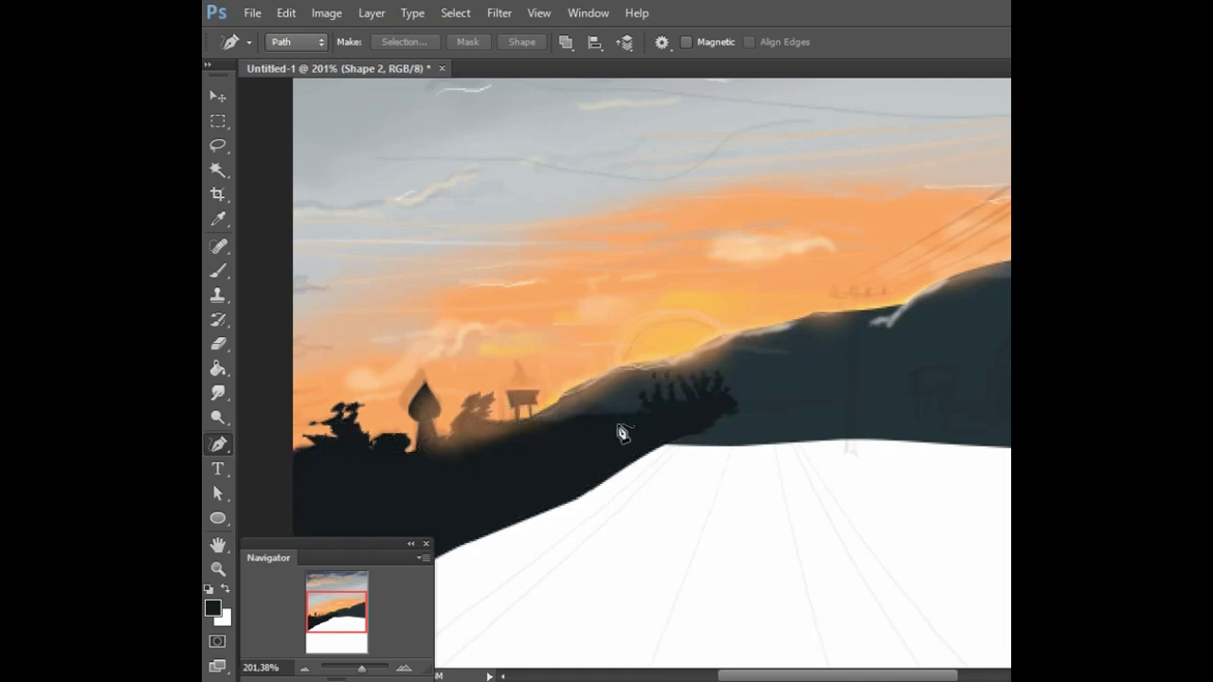
pyautogui.hotkey('ctrl', 'v')
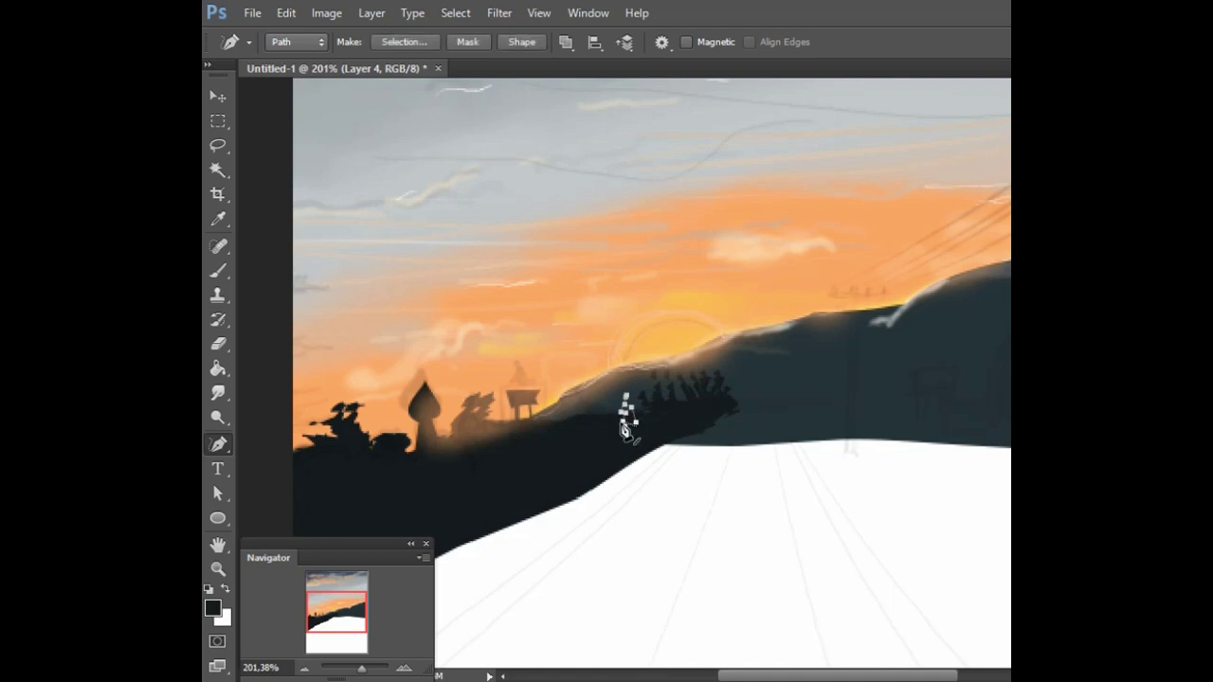
pyautogui.press('i')
pyautogui.press('p')
pyautogui.moveTo(626, 410); pyautogui.dragTo(379, 417)
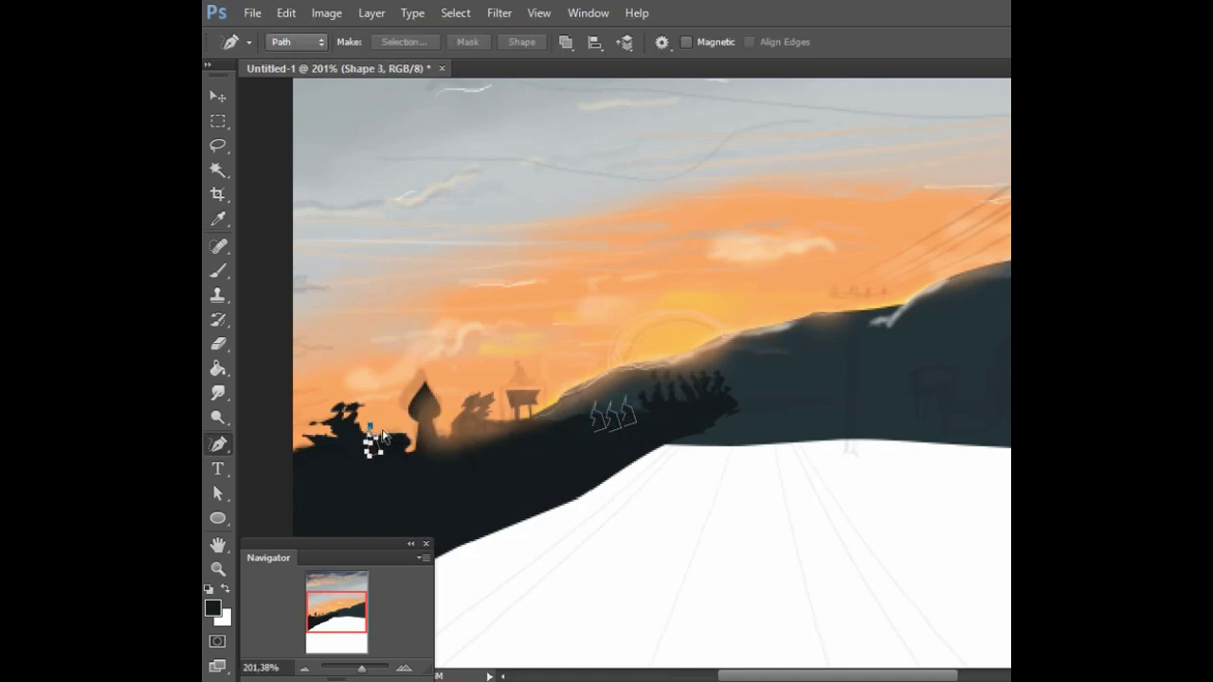
pyautogui.hotkey('ctrl', 't')
pyautogui.press('Return')
pyautogui.hotkey('ctrl', 'alt', 'z')
pyautogui.hotkey('ctrl', 'alt', 'z')
pyautogui.hotkey('ctrl', 'alt', 'z')
pyautogui.hotkey('ctrl', 'alt', 'z')
# With a fine brush, paint a branched tree on the left and a small cross-shaped tree
pyautogui.press('b')
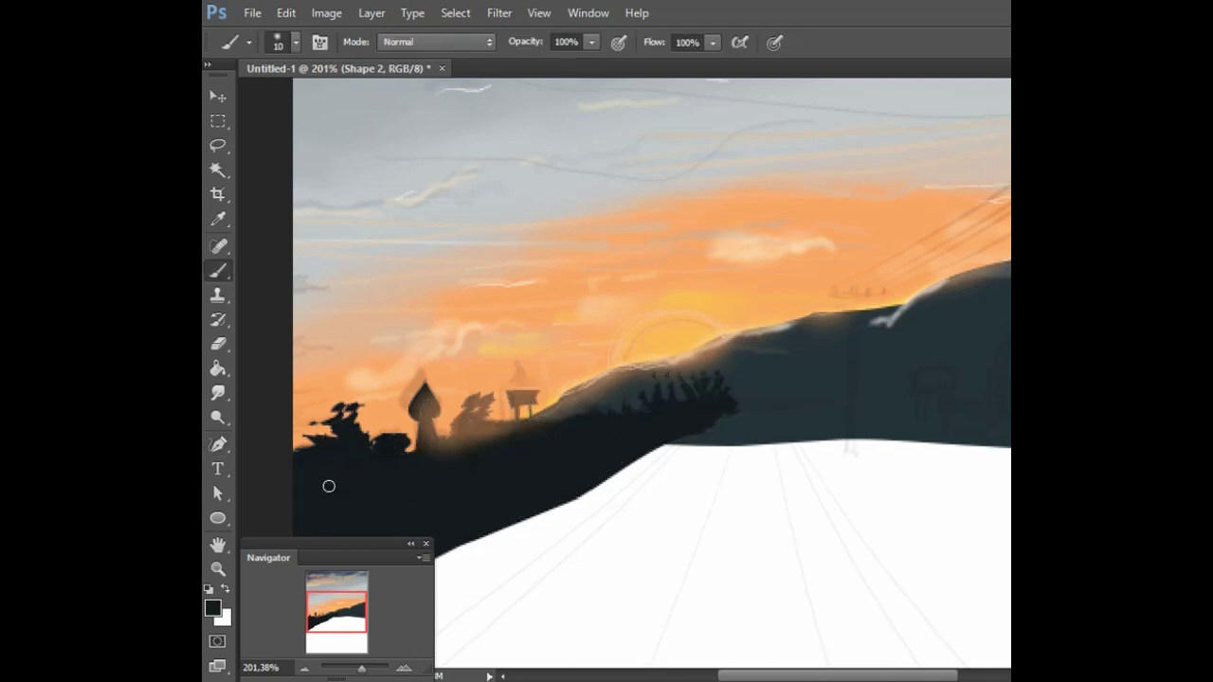
pyautogui.press('[')
pyautogui.press('[')
pyautogui.press('[')
pyautogui.moveTo(299, 445)
pyautogui.mouseDown()
pyautogui.moveTo(299, 379)
pyautogui.moveTo(348, 392)
pyautogui.moveTo(305, 381)
pyautogui.moveTo(296, 408)
pyautogui.moveTo(300, 394)
pyautogui.mouseUp()
pyautogui.moveTo(299, 388); pyautogui.dragTo(311, 364)
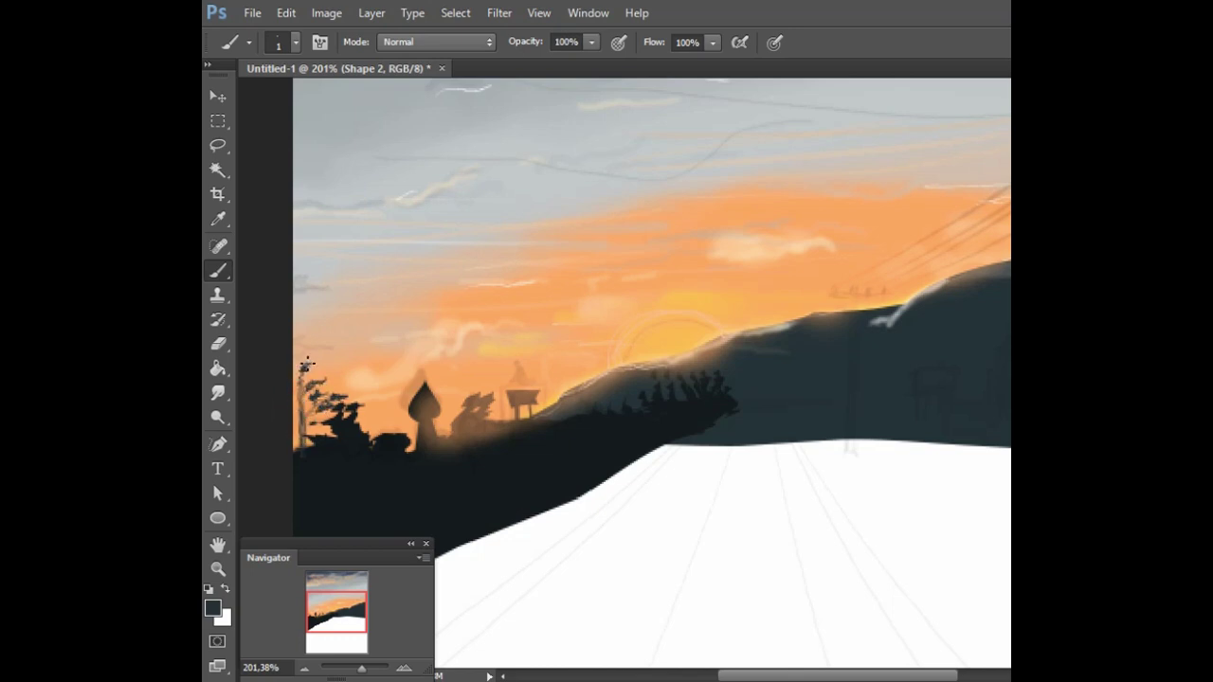
pyautogui.moveTo(295, 417); pyautogui.dragTo(305, 356)
pyautogui.moveTo(296, 420); pyautogui.dragTo(319, 413)
pyautogui.moveTo(388, 436); pyautogui.dragTo(389, 409)
pyautogui.moveTo(377, 419); pyautogui.dragTo(402, 415)
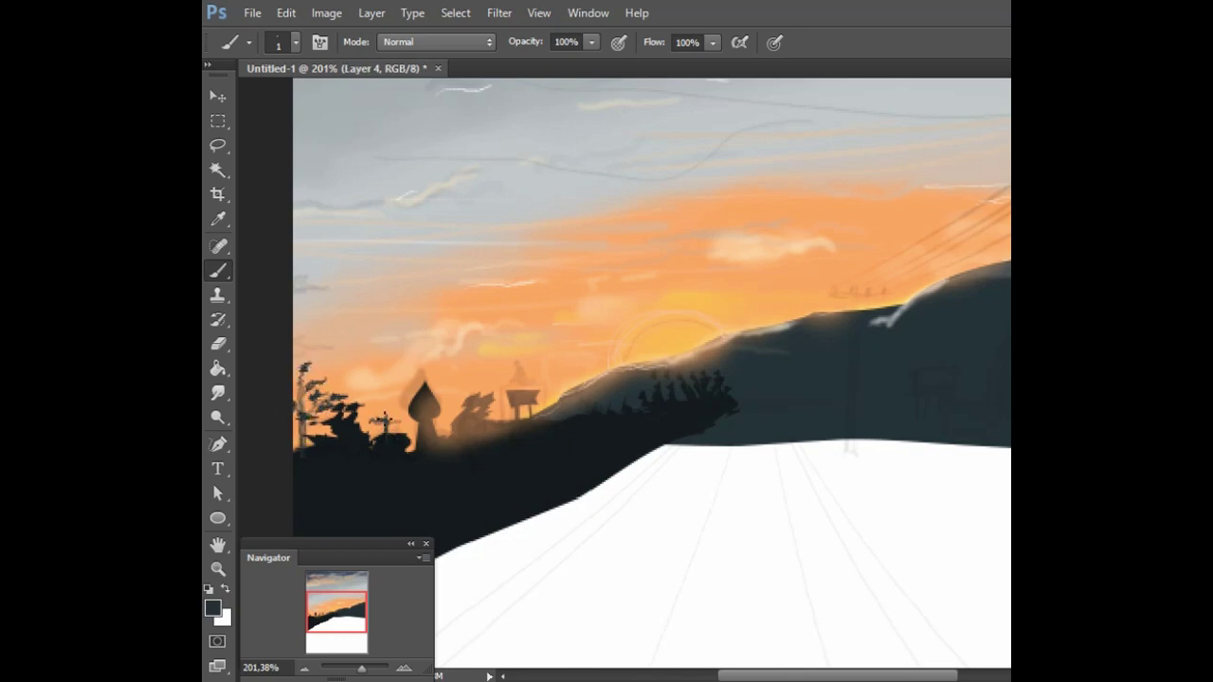
pyautogui.keyDown('alt'); pyautogui.click(569, 452); pyautogui.keyUp('alt')
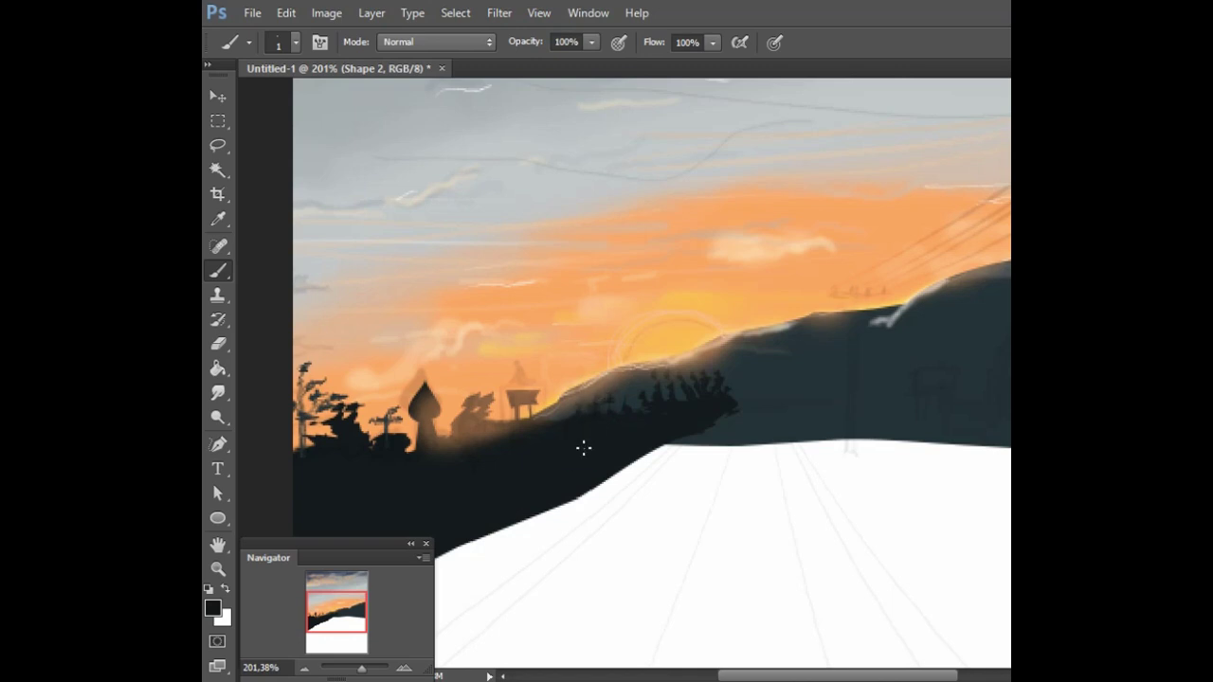
# Paint a small black power pole with crossarms on the horizon
pyautogui.scroll(-3, 583, 448)
pyautogui.scroll(-5, 583, 447)
pyautogui.scroll(5, 535, 453)
pyautogui.press('p')
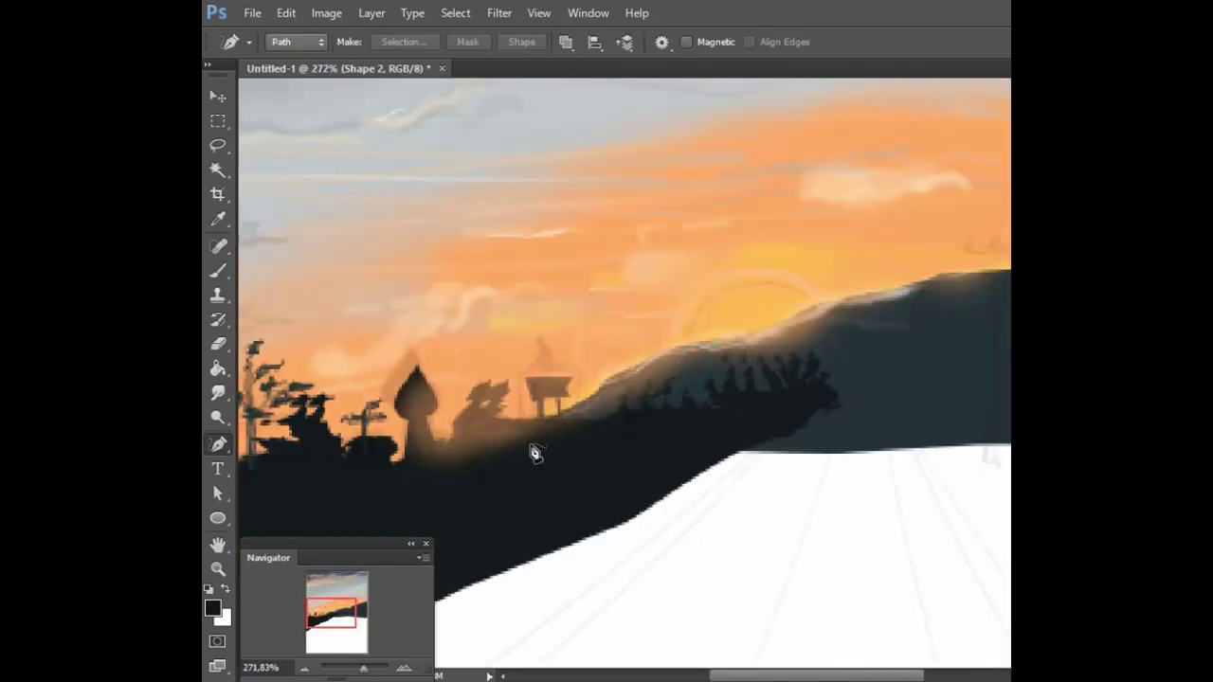
pyautogui.press('b')
pyautogui.moveTo(485, 387)
pyautogui.mouseDown()
pyautogui.moveTo(485, 345)
pyautogui.moveTo(502, 347)
pyautogui.mouseUp()
pyautogui.moveTo(474, 358); pyautogui.dragTo(498, 358)
# Draw a short three-anchor path near the poles, then return to the Brush and zoom to check
pyautogui.press('p')
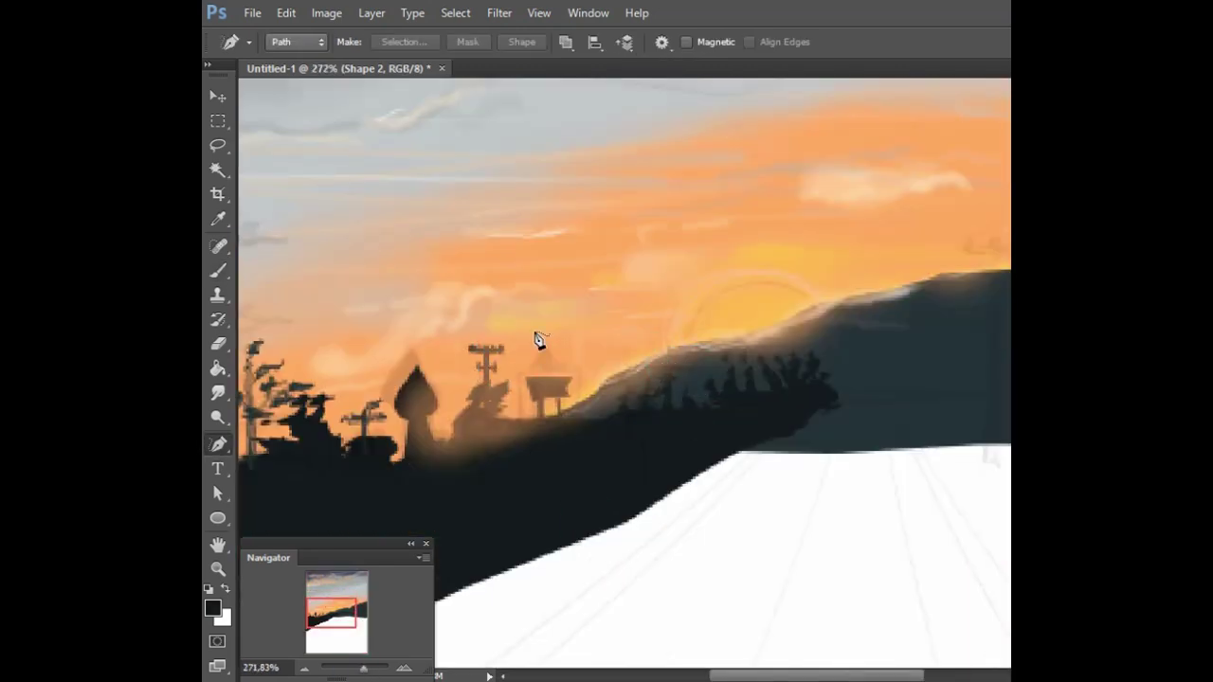
pyautogui.scroll(-3, 539, 341)
pyautogui.click(485, 366)
pyautogui.click(528, 371)
pyautogui.click(583, 369)
pyautogui.rightClick(586, 369)
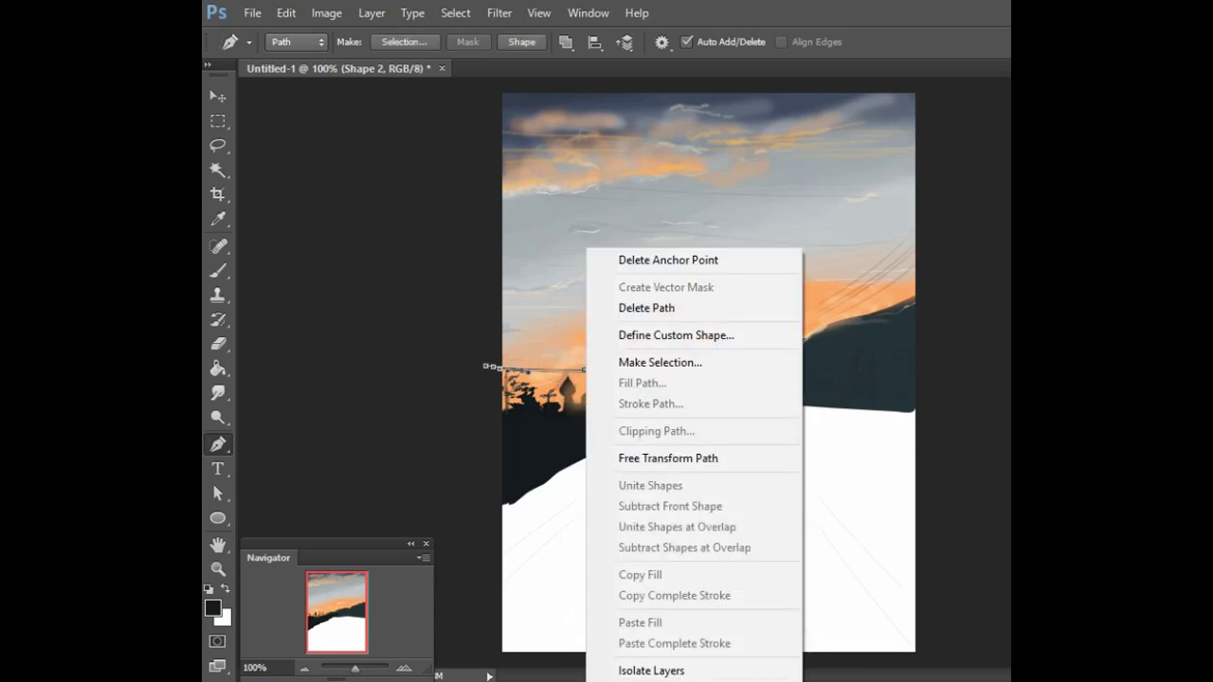
pyautogui.press('Escape')
pyautogui.scroll(5, 587, 384)
pyautogui.press('b')
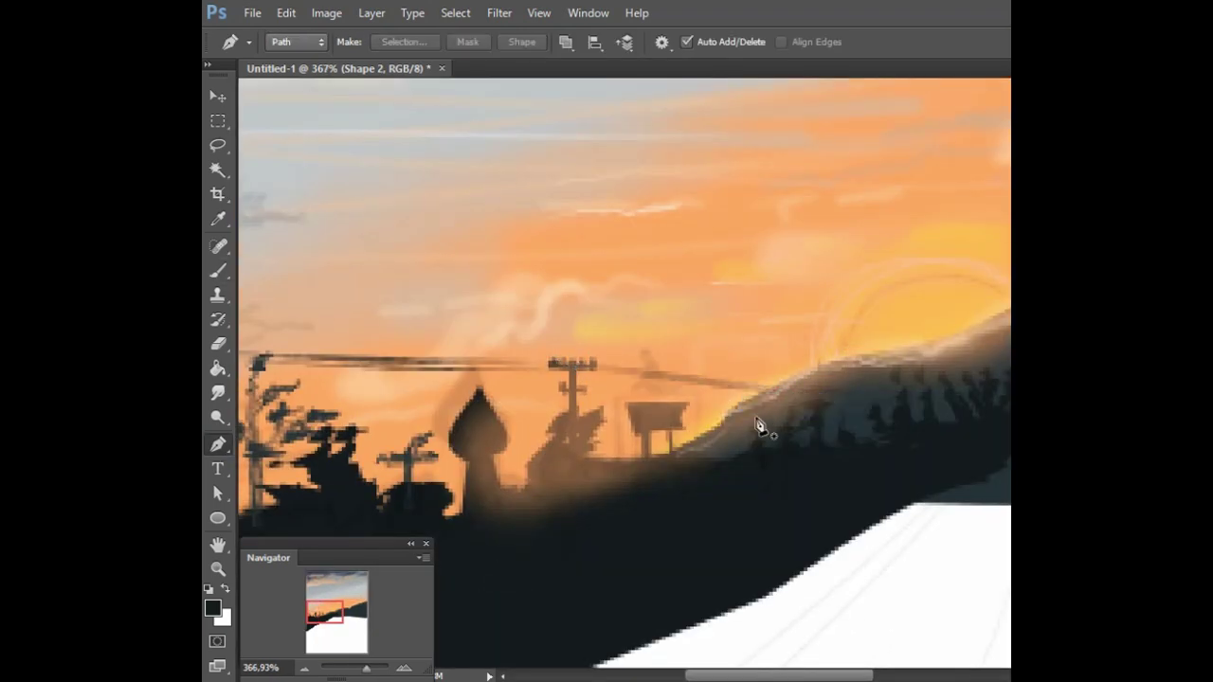
pyautogui.scroll(-5, 762, 425)
# Draw a jagged dark freeform shape right of the mountain and adjust the Navigator panel
pyautogui.hotkey('shift', 'p')
pyautogui.moveTo(870, 377); pyautogui.dragTo(974, 519)
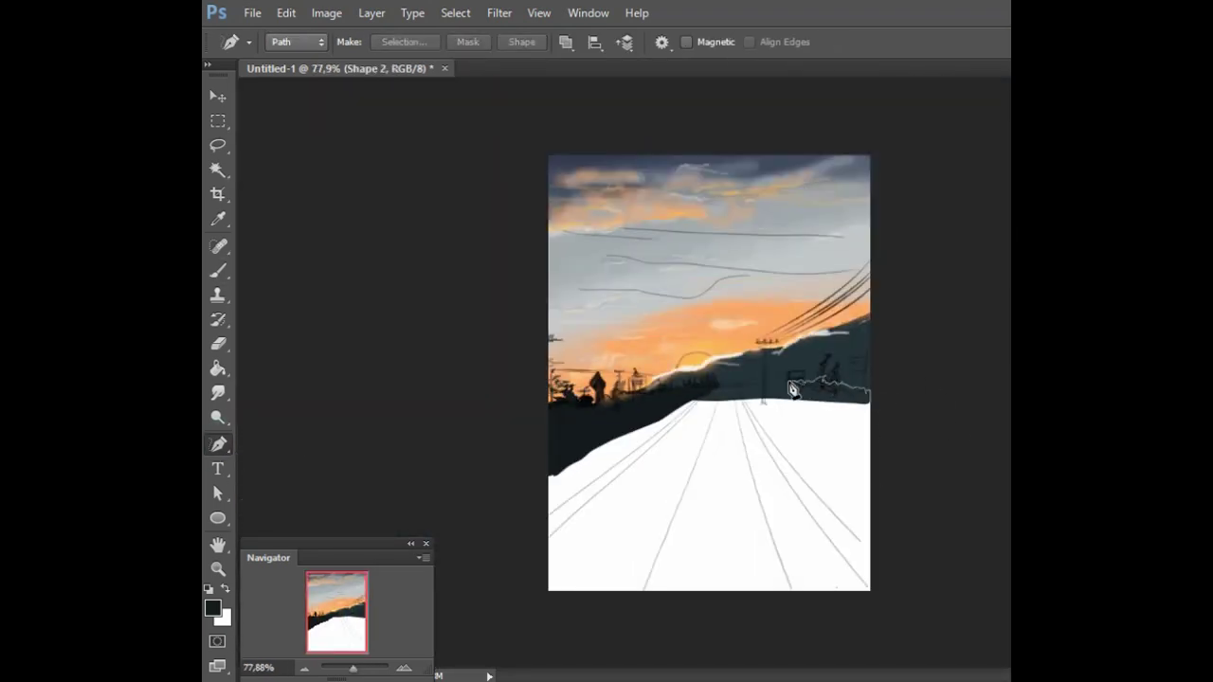
pyautogui.scroll(5, 750, 401)
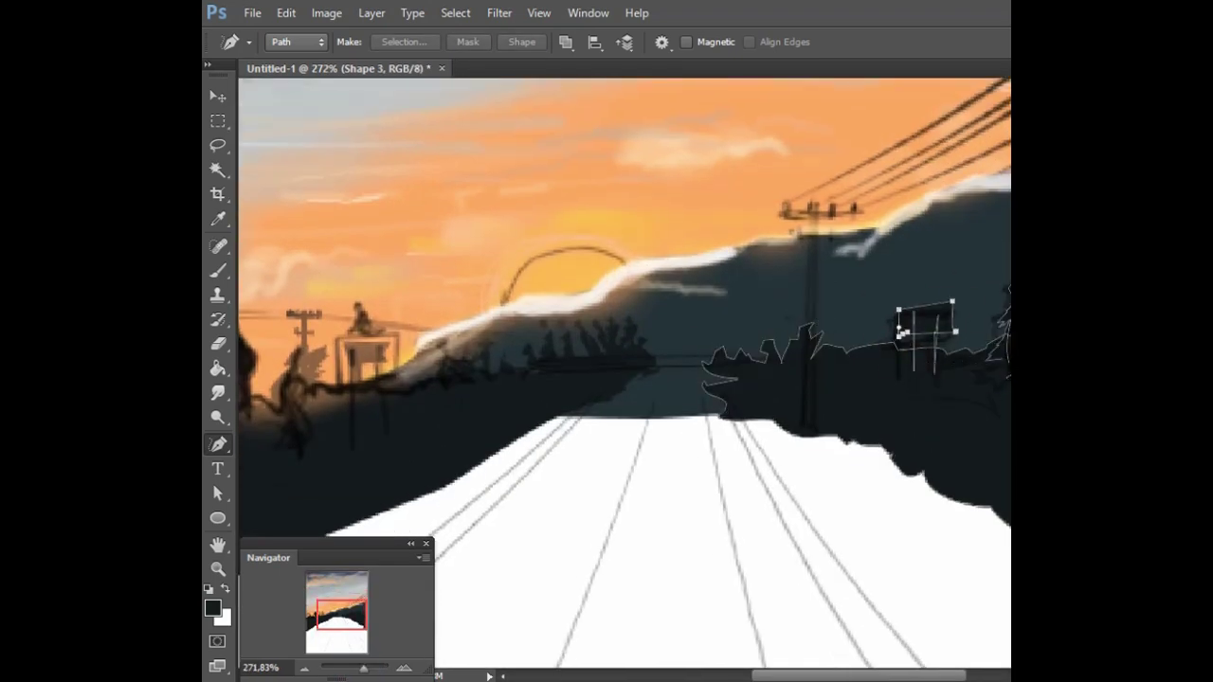
pyautogui.press('b')
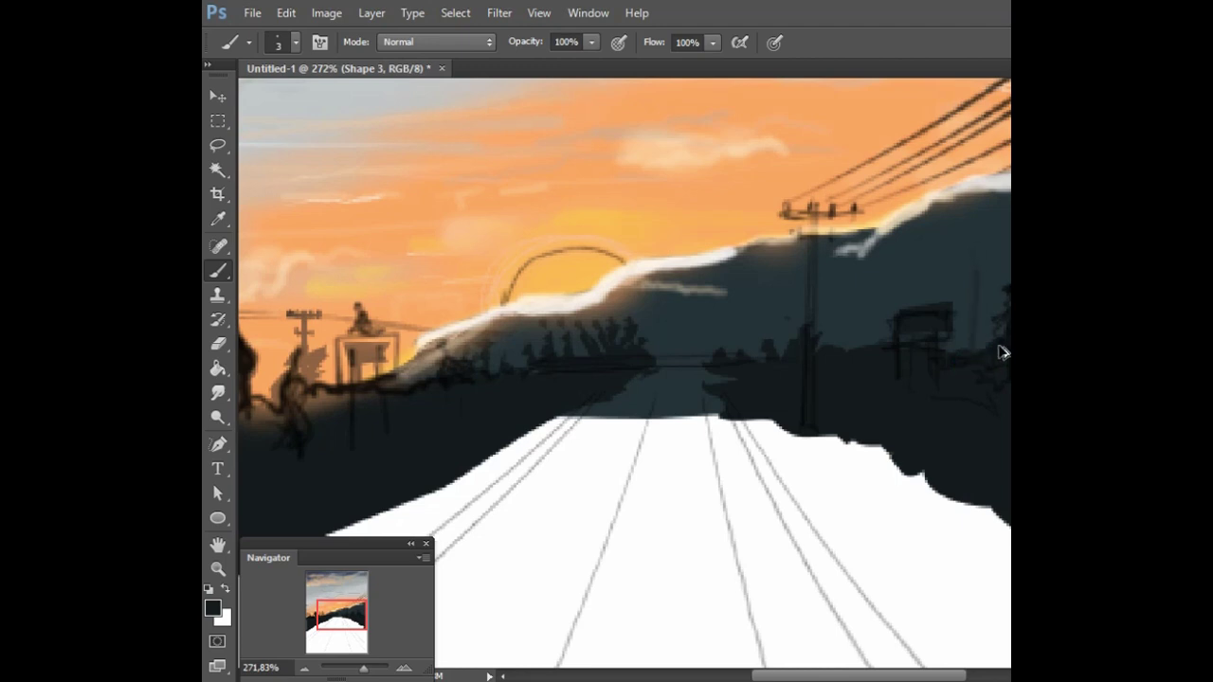
pyautogui.click(411, 544)
pyautogui.click(215, 607)
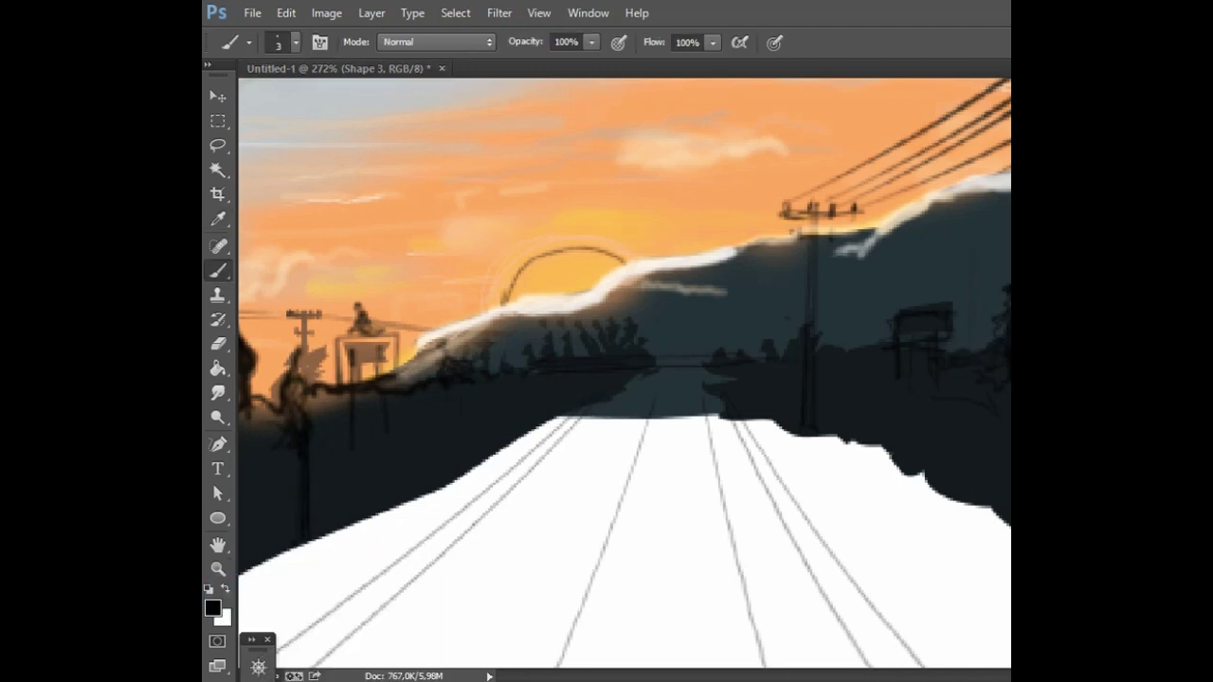
pyautogui.click(257, 667)
pyautogui.scroll(3, 483, 439)
# Fill the billboard, paint right-hill trunks, a tall pole, midground strokes and orange trunk highlights
pyautogui.moveTo(702, 296)
pyautogui.mouseDown()
pyautogui.moveTo(721, 256)
pyautogui.moveTo(709, 283)
pyautogui.mouseUp()
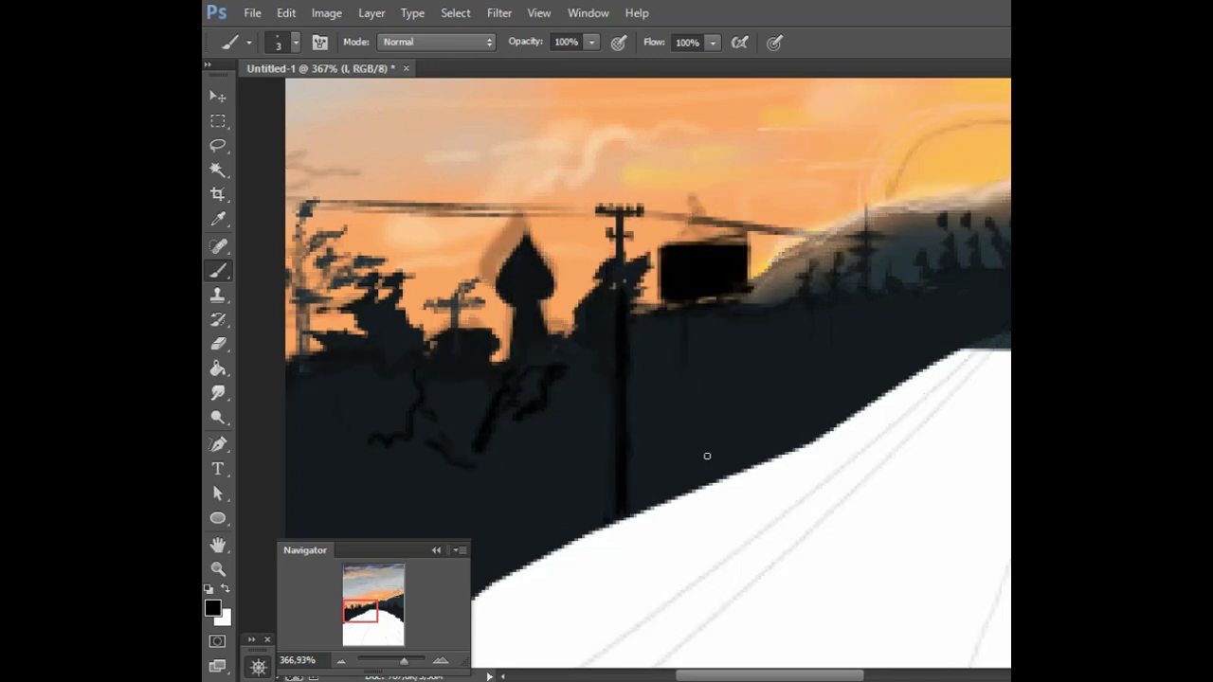
pyautogui.moveTo(866, 236); pyautogui.dragTo(863, 373)
pyautogui.moveTo(1003, 250)
pyautogui.mouseDown()
pyautogui.moveTo(1001, 274)
pyautogui.moveTo(939, 322)
pyautogui.mouseUp()
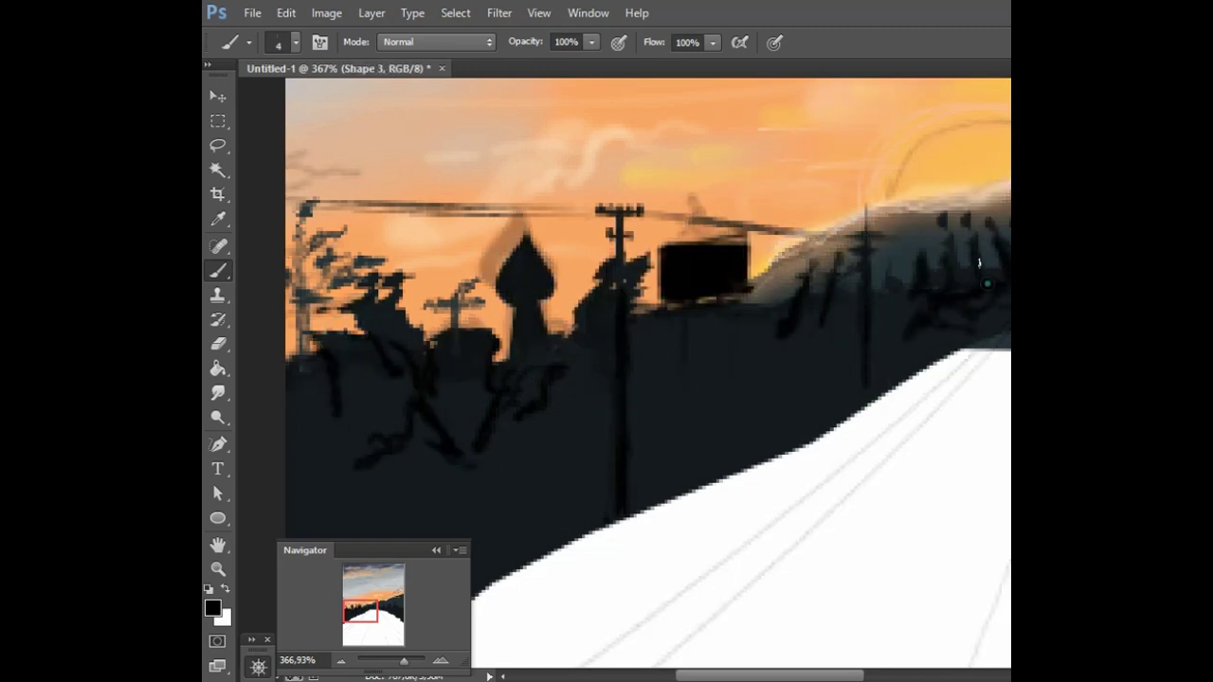
pyautogui.moveTo(979, 262)
pyautogui.mouseDown()
pyautogui.moveTo(771, 319)
pyautogui.moveTo(673, 370)
pyautogui.moveTo(625, 422)
pyautogui.mouseUp()
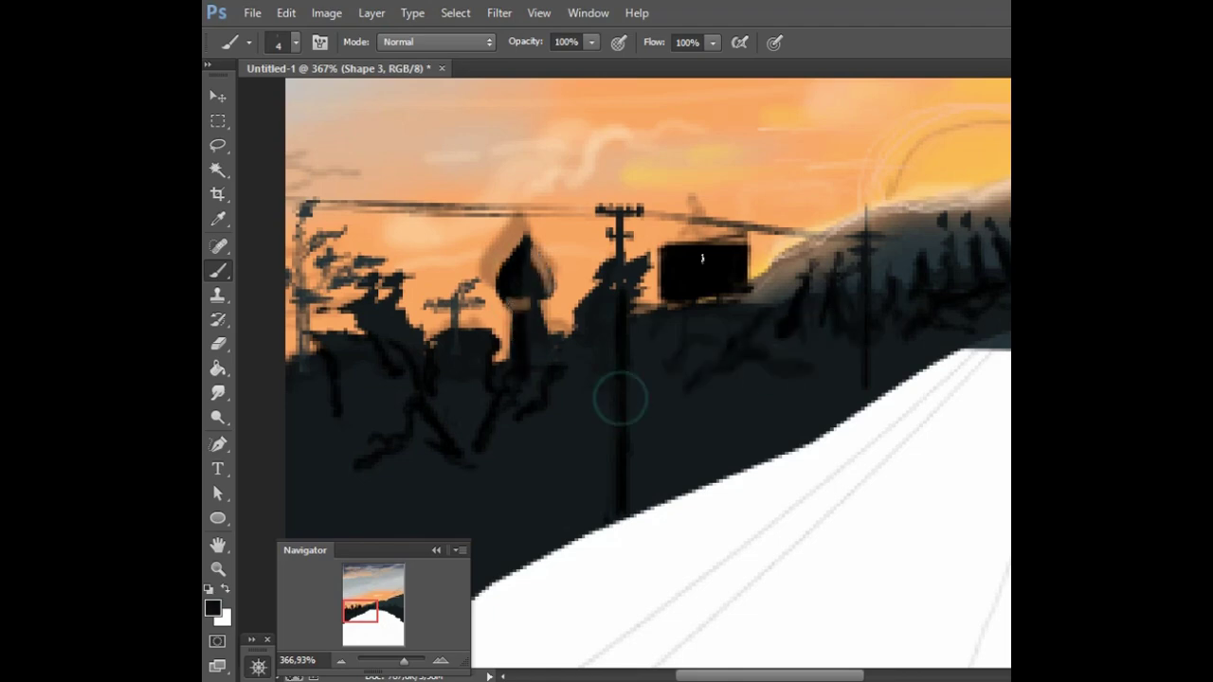
pyautogui.moveTo(588, 356); pyautogui.dragTo(593, 427)
pyautogui.moveTo(834, 241); pyautogui.dragTo(825, 298)
pyautogui.moveTo(952, 232); pyautogui.dragTo(966, 266)
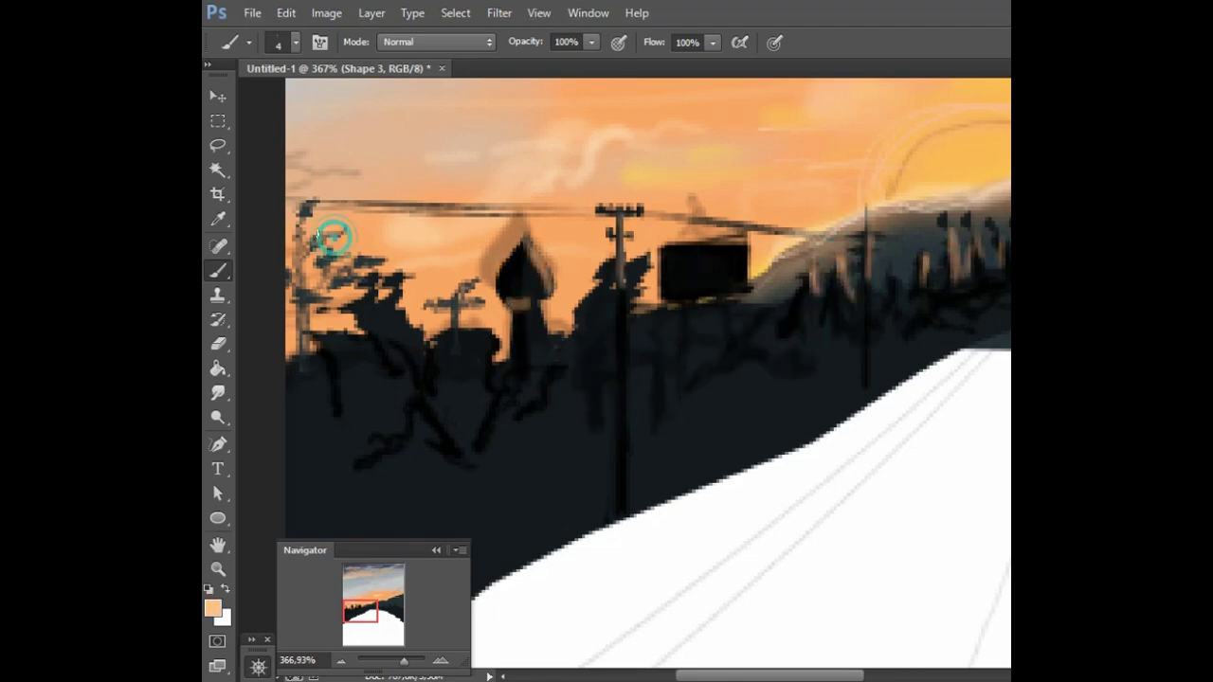
pyautogui.press('d')
pyautogui.moveTo(404, 660); pyautogui.dragTo(397, 661)
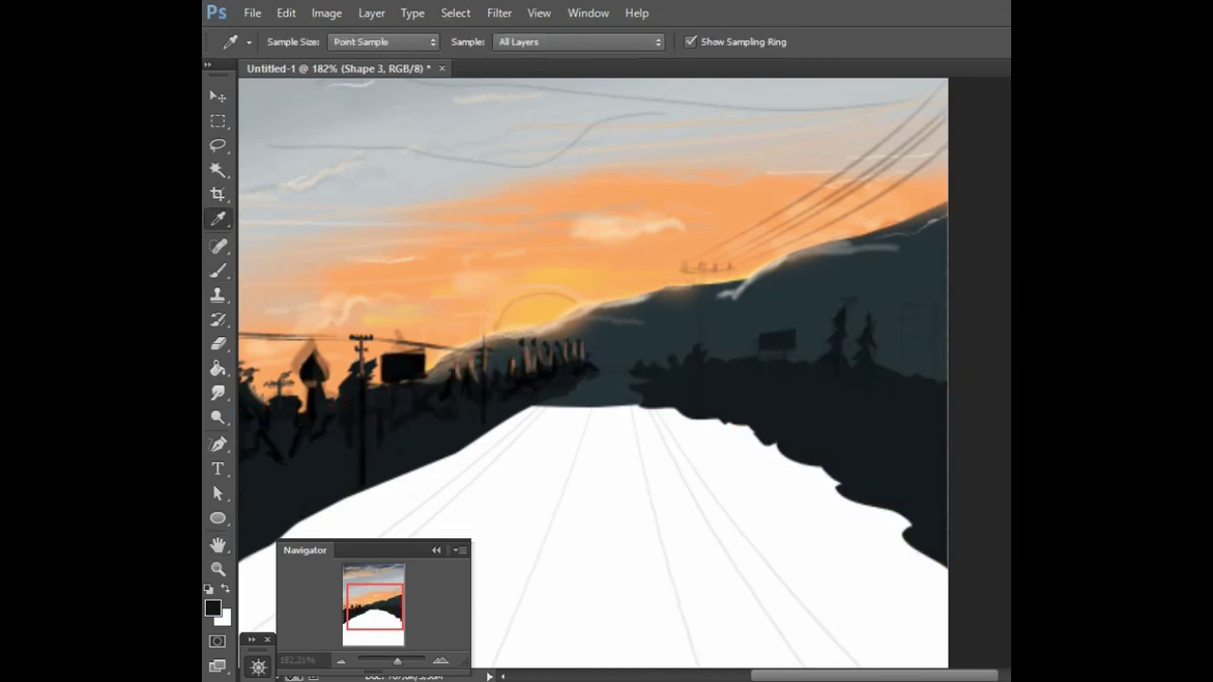
# Paint orange poles, a lighter tall building with window lights and a lamp, plus a light near the billboard
pyautogui.keyDown('alt'); pyautogui.click(324, 428); pyautogui.keyUp('alt')
pyautogui.click(938, 330)
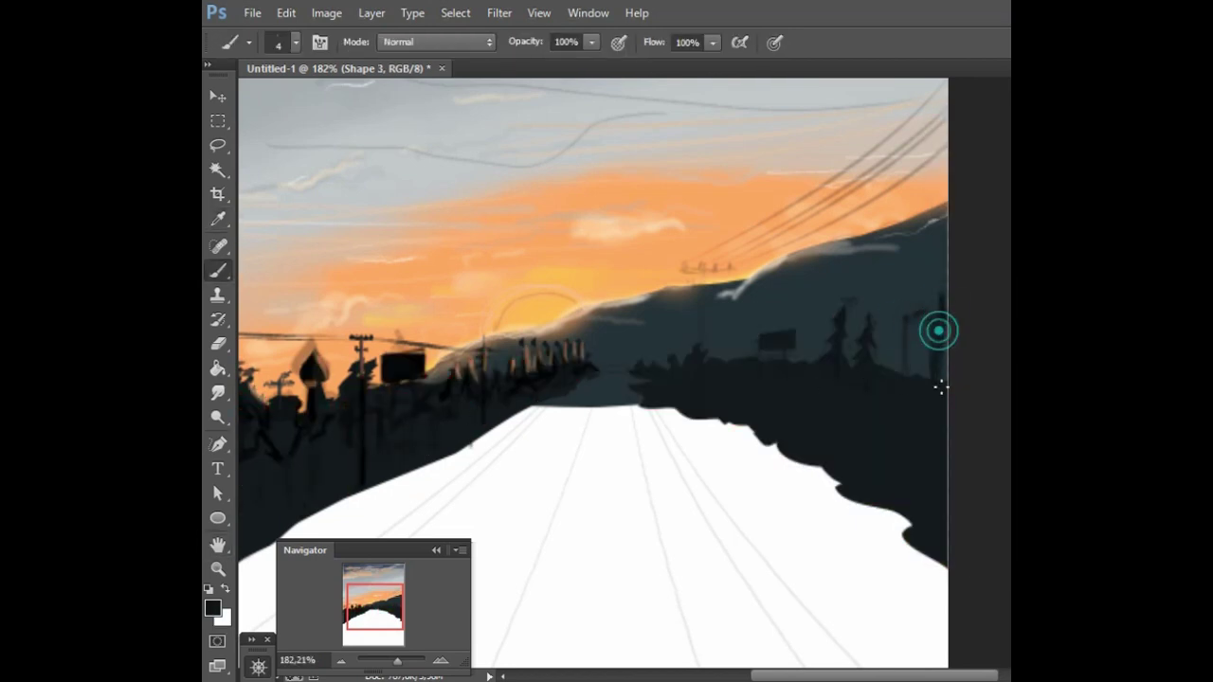
pyautogui.press(']')
pyautogui.press(']')
pyautogui.moveTo(907, 315); pyautogui.dragTo(907, 379)
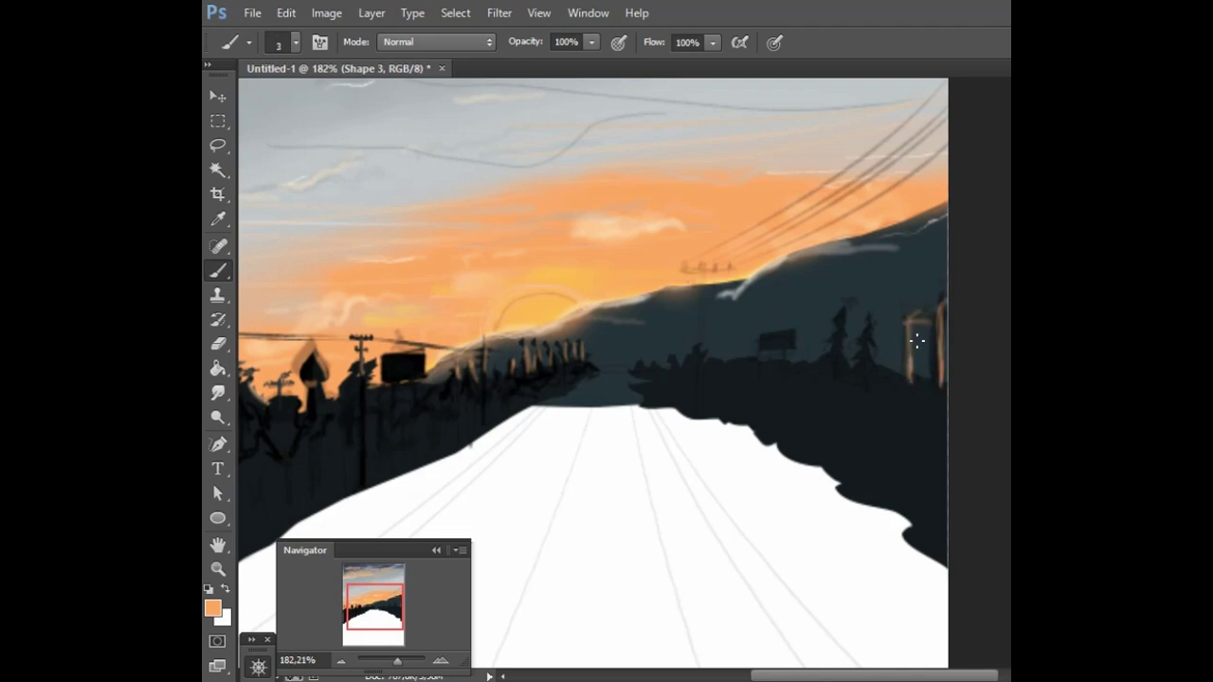
pyautogui.moveTo(917, 322); pyautogui.dragTo(914, 375)
pyautogui.click(923, 291)
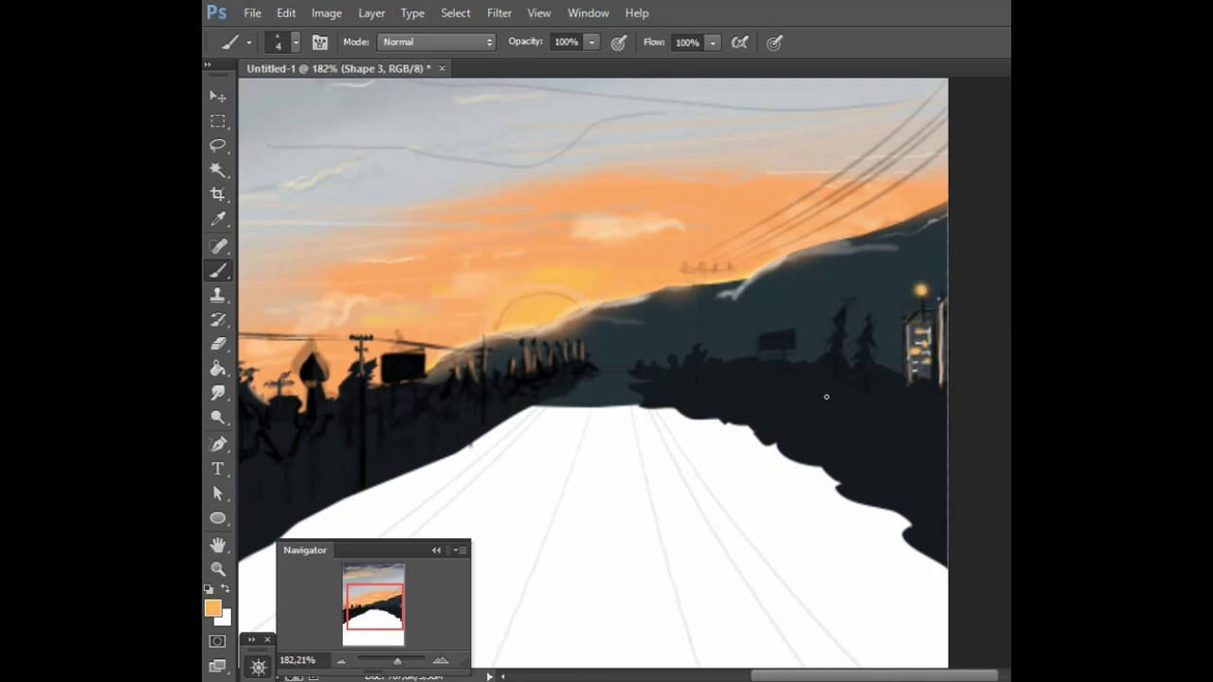
pyautogui.click(438, 377)
# On the power-line layer, draw a curved path from the new pole and stroke it as a power line
pyautogui.click(208, 589)
pyautogui.press('[')
pyautogui.press('[')
pyautogui.press('[')
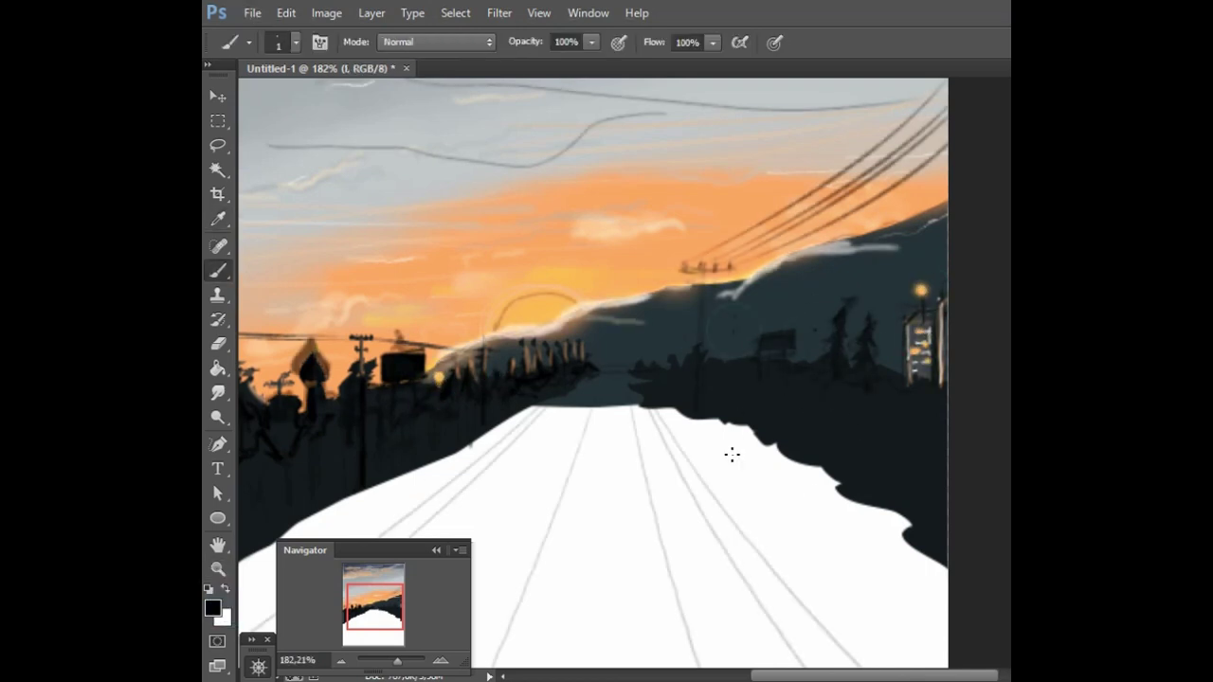
pyautogui.press('p')
pyautogui.click(726, 338)
pyautogui.click(981, 196)
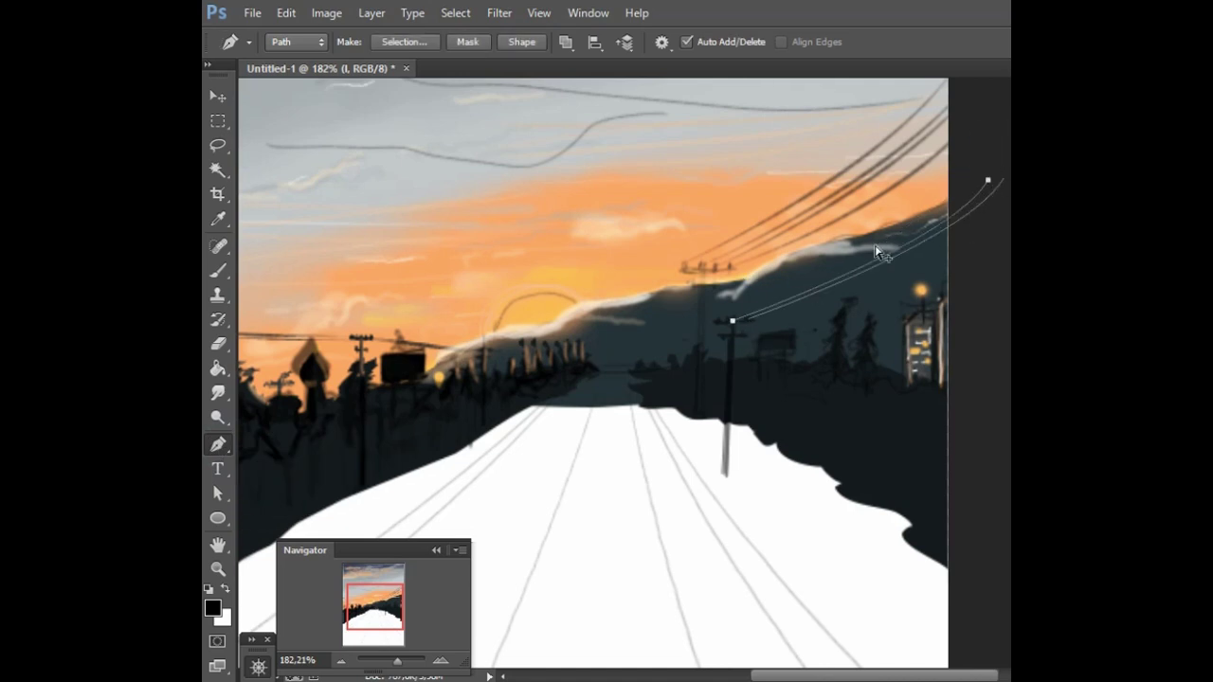
pyautogui.moveTo(839, 300); pyautogui.dragTo(981, 212)
pyautogui.press('Return')
pyautogui.click(730, 321)
pyautogui.moveTo(661, 350); pyautogui.dragTo(634, 355)
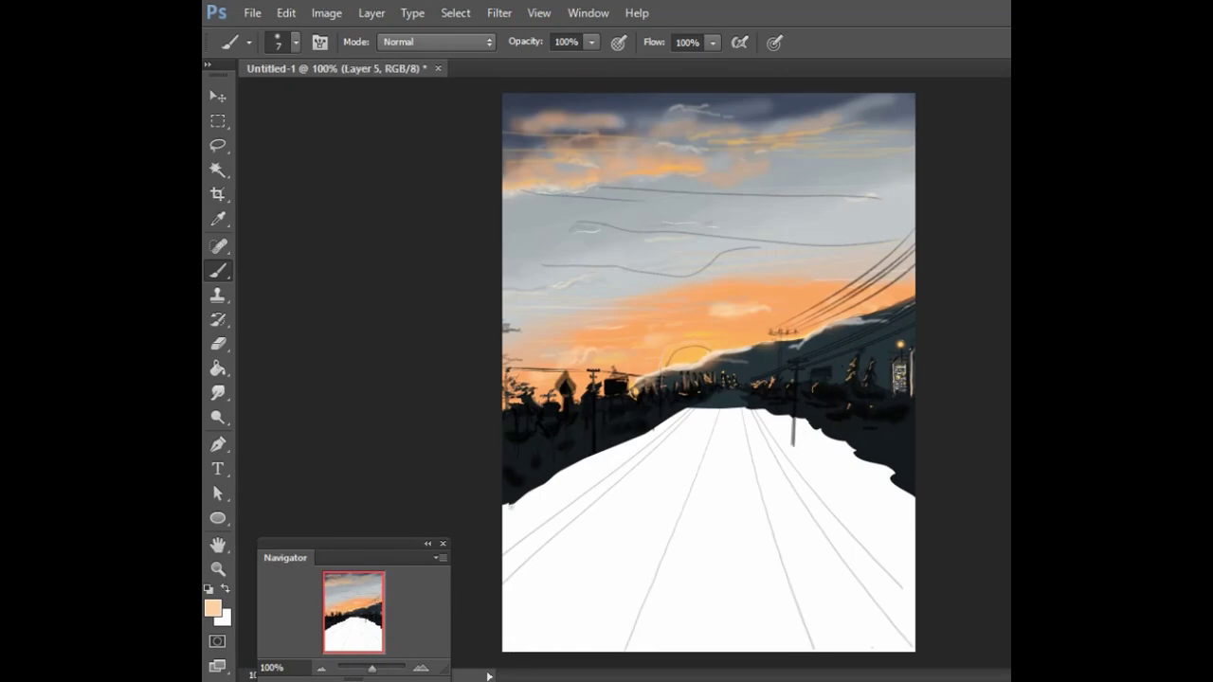
# Draw a tall strip outline, fill it black with the Paint Bucket, and narrow it
pyautogui.press('d')
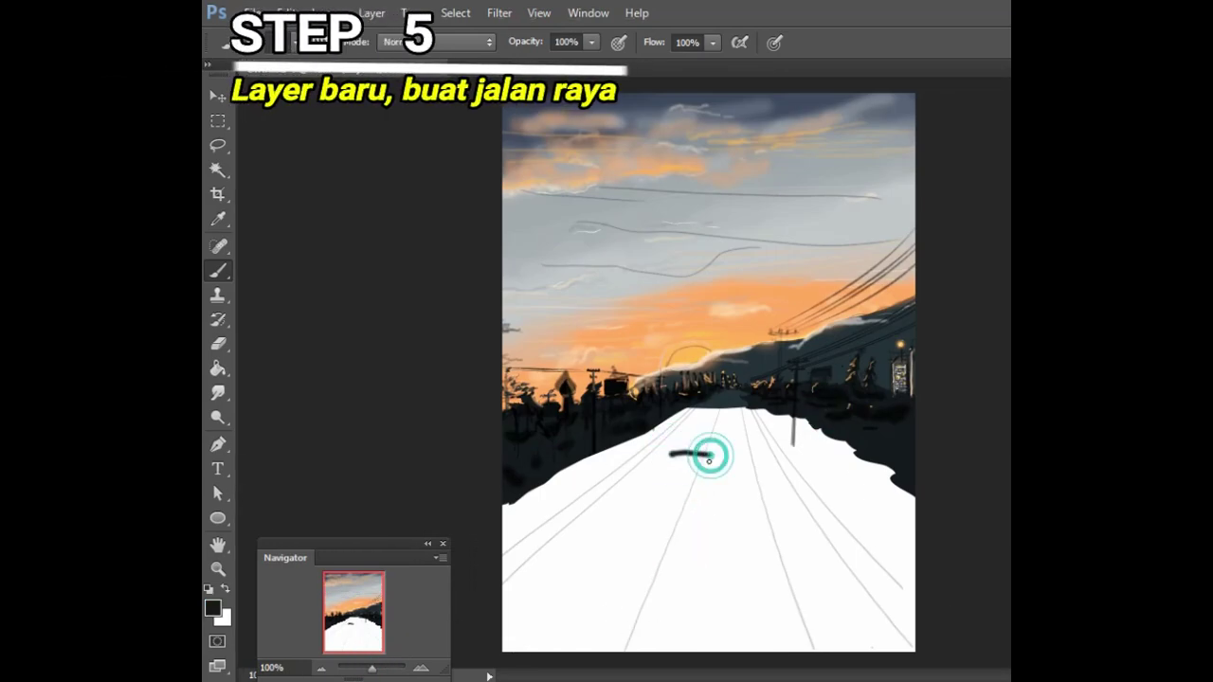
pyautogui.click(671, 261)
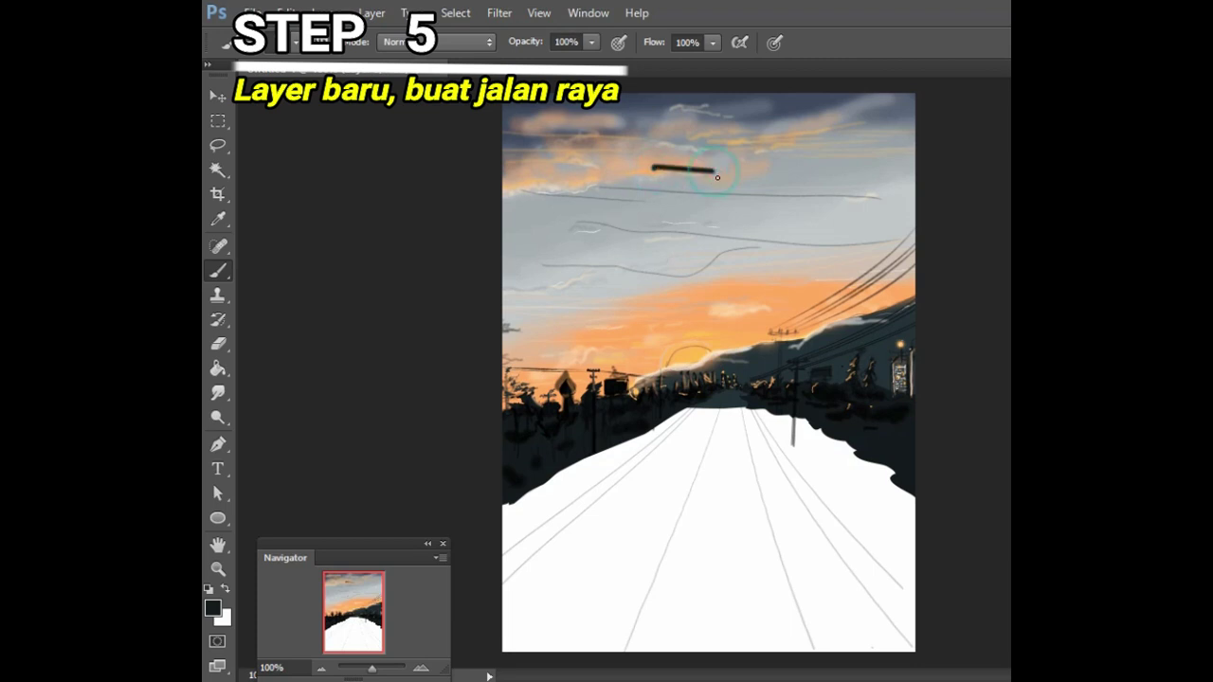
pyautogui.keyDown('shift'); pyautogui.click(717, 653); pyautogui.keyUp('shift')
pyautogui.click(652, 652)
pyautogui.keyDown('shift'); pyautogui.click(650, 171); pyautogui.keyUp('shift')
pyautogui.press('g')
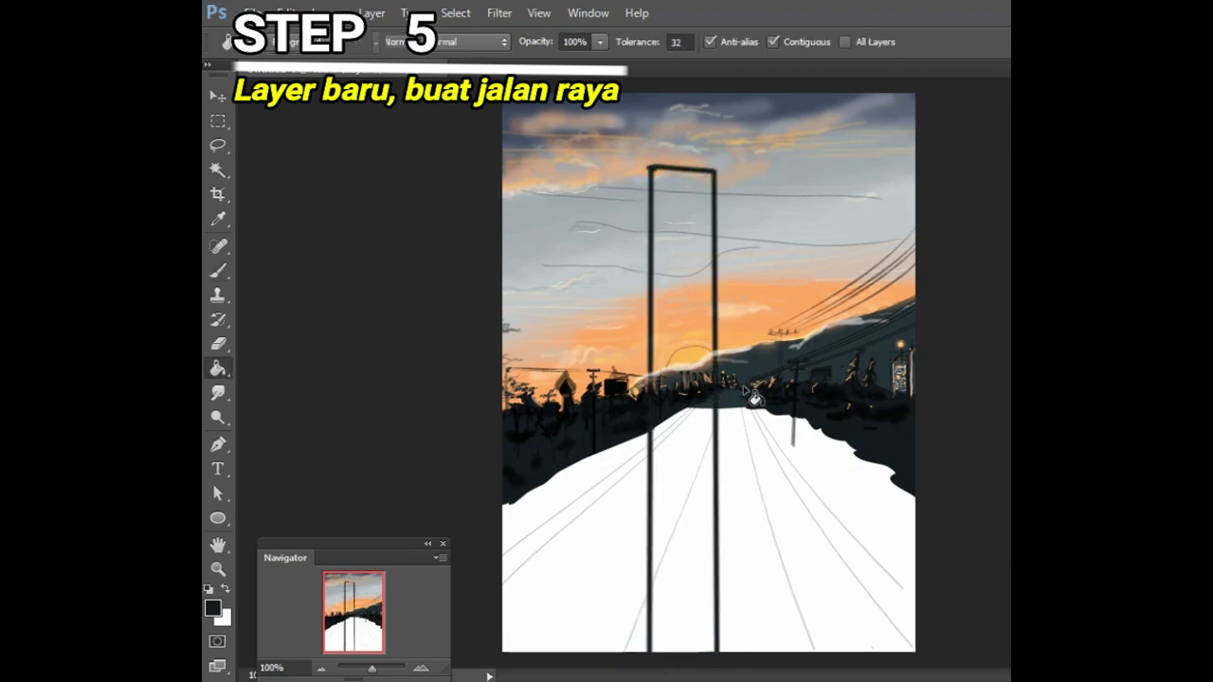
pyautogui.click(690, 349)
pyautogui.hotkey('ctrl', 't')
pyautogui.moveTo(644, 412); pyautogui.dragTo(675, 412)
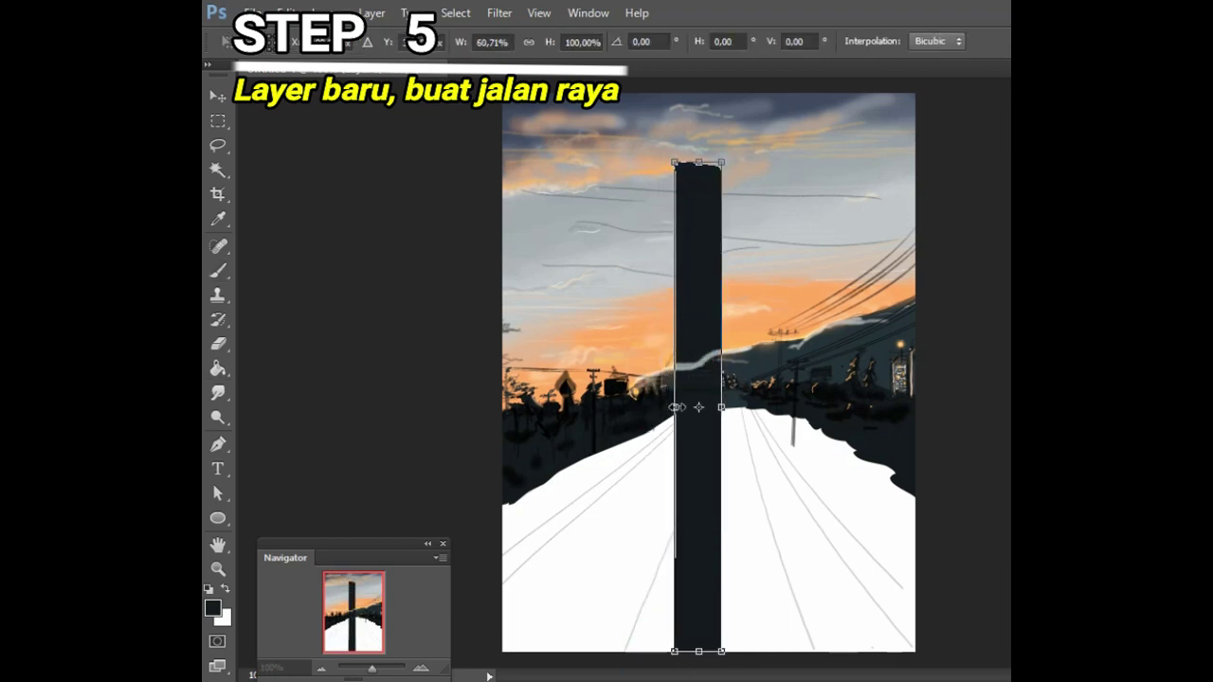
pyautogui.press('Return')
# Trim the strip's top flat and fill repeated grey bands down its length
pyautogui.press('m')
pyautogui.moveTo(663, 149); pyautogui.dragTo(767, 176)
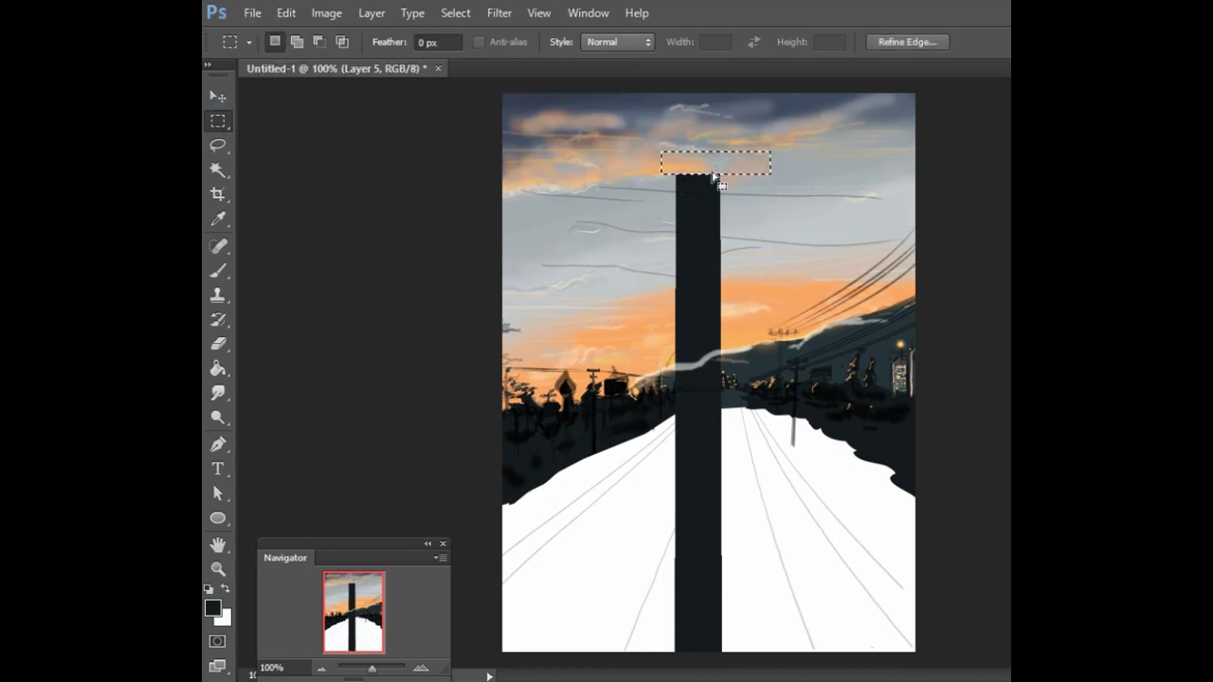
pyautogui.press('Delete')
pyautogui.moveTo(669, 199); pyautogui.dragTo(733, 223)
pyautogui.press('g')
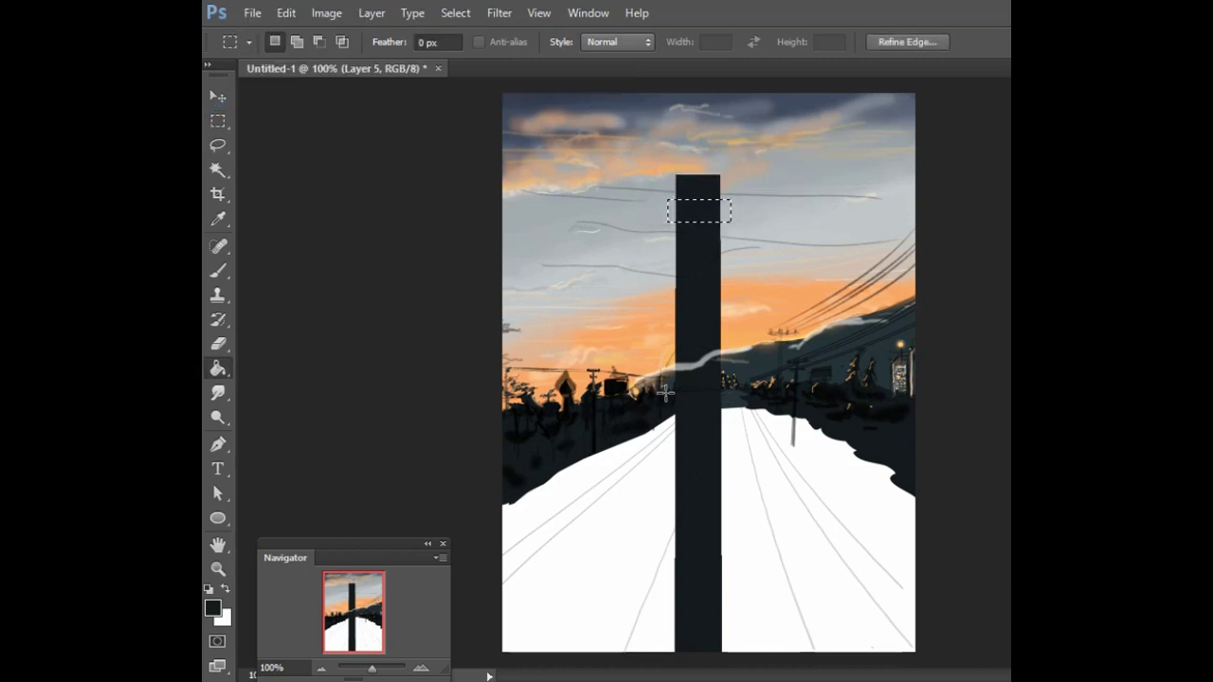
pyautogui.keyDown('alt'); pyautogui.click(601, 434); pyautogui.keyUp('alt')
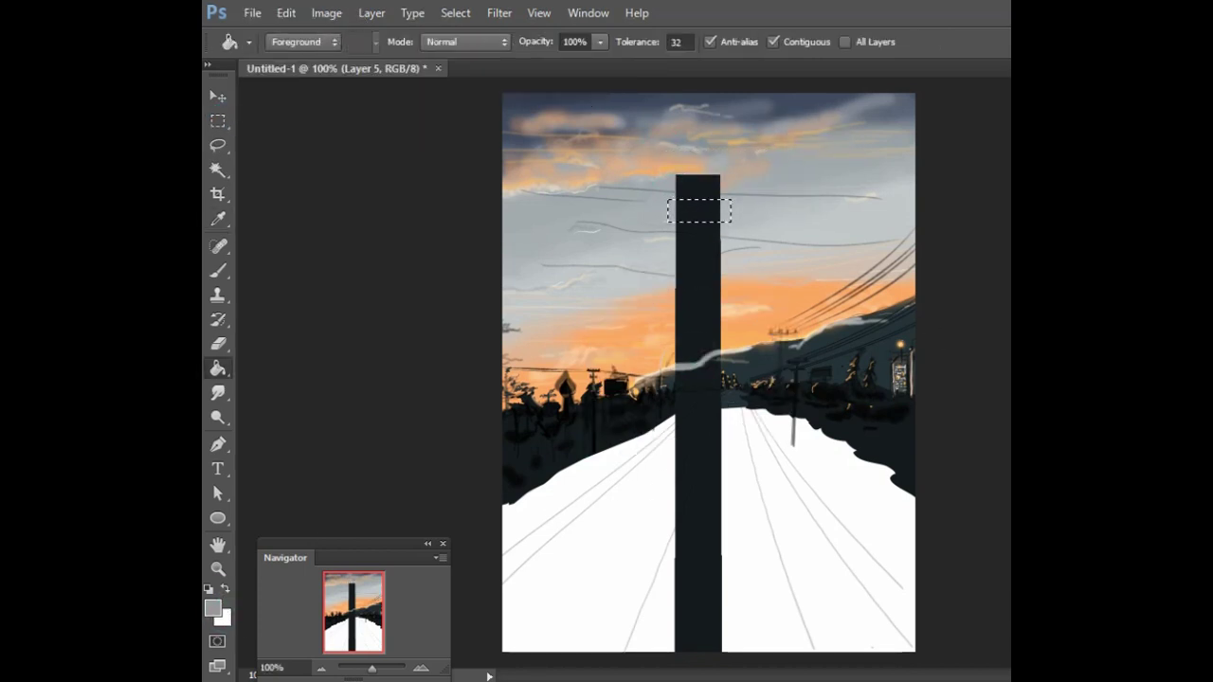
pyautogui.click(706, 212)
pyautogui.moveTo(711, 221)
pyautogui.mouseDown()
pyautogui.moveTo(711, 349)
pyautogui.moveTo(804, 290)
pyautogui.mouseUp()
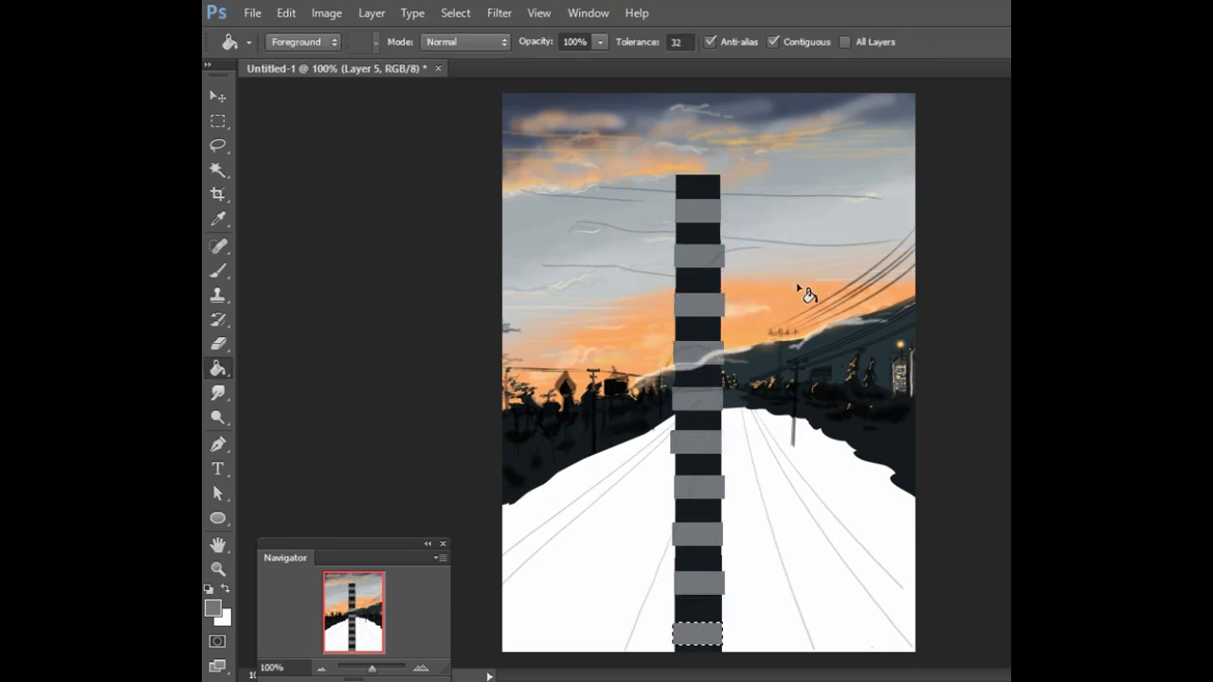
pyautogui.press('m')
pyautogui.click(610, 379)
# Lay the banded strip along the left road edge and warp it into perspective
pyautogui.hotkey('ctrl', 't')
pyautogui.moveTo(720, 175)
pyautogui.mouseDown()
pyautogui.moveTo(771, 360)
pyautogui.moveTo(607, 446)
pyautogui.mouseUp()
pyautogui.press('Return')
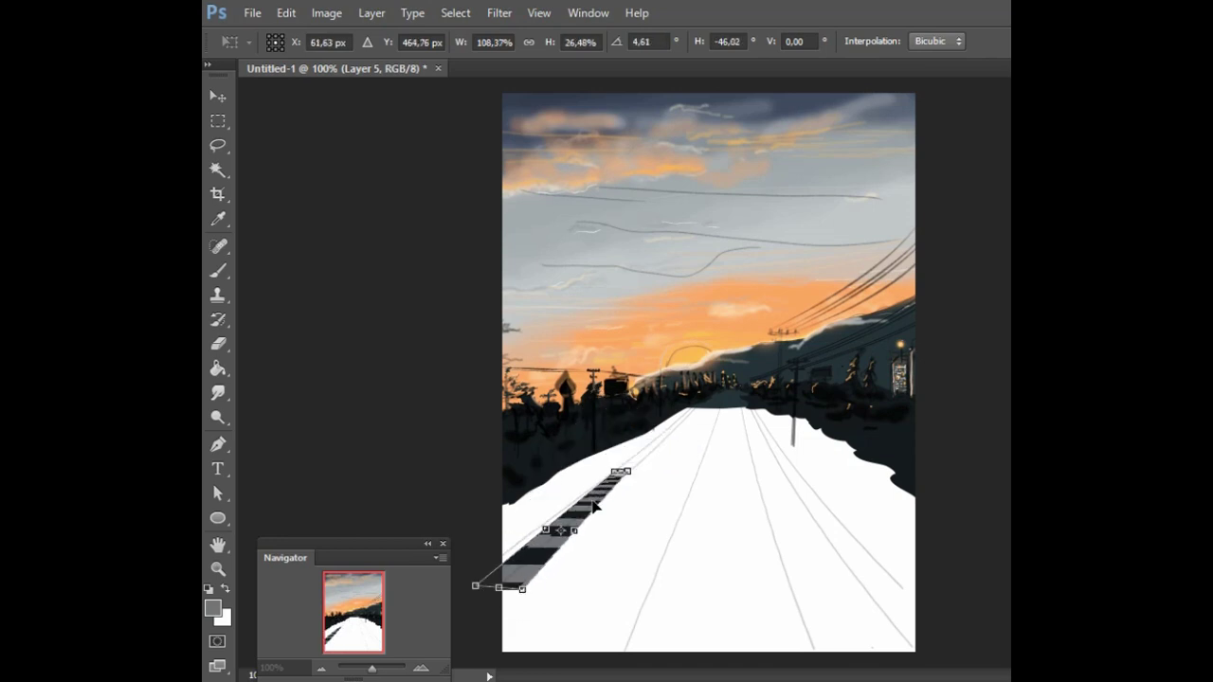
pyautogui.hotkey('ctrl', 'j')
pyautogui.hotkey('ctrl', 't')
pyautogui.moveTo(590, 544)
pyautogui.mouseDown()
pyautogui.moveTo(622, 463)
pyautogui.moveTo(685, 455)
pyautogui.mouseUp()
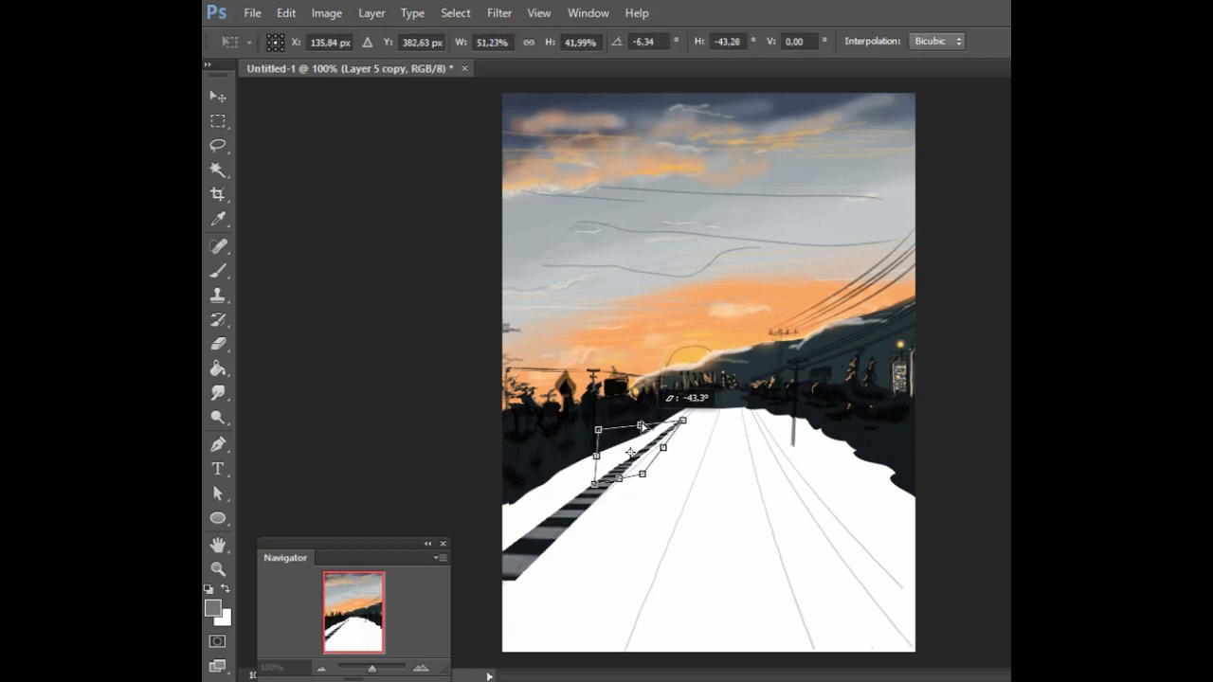
pyautogui.press('Return')
pyautogui.hotkey('ctrl', 't')
pyautogui.rightClick(663, 445)
pyautogui.click(673, 429)
pyautogui.press('Return')
# Duplicate the curb, flip it horizontally, and warp it along the right road edge
pyautogui.hotkey('ctrl', 'j')
pyautogui.hotkey('ctrl', 't')
pyautogui.rightClick(588, 501)
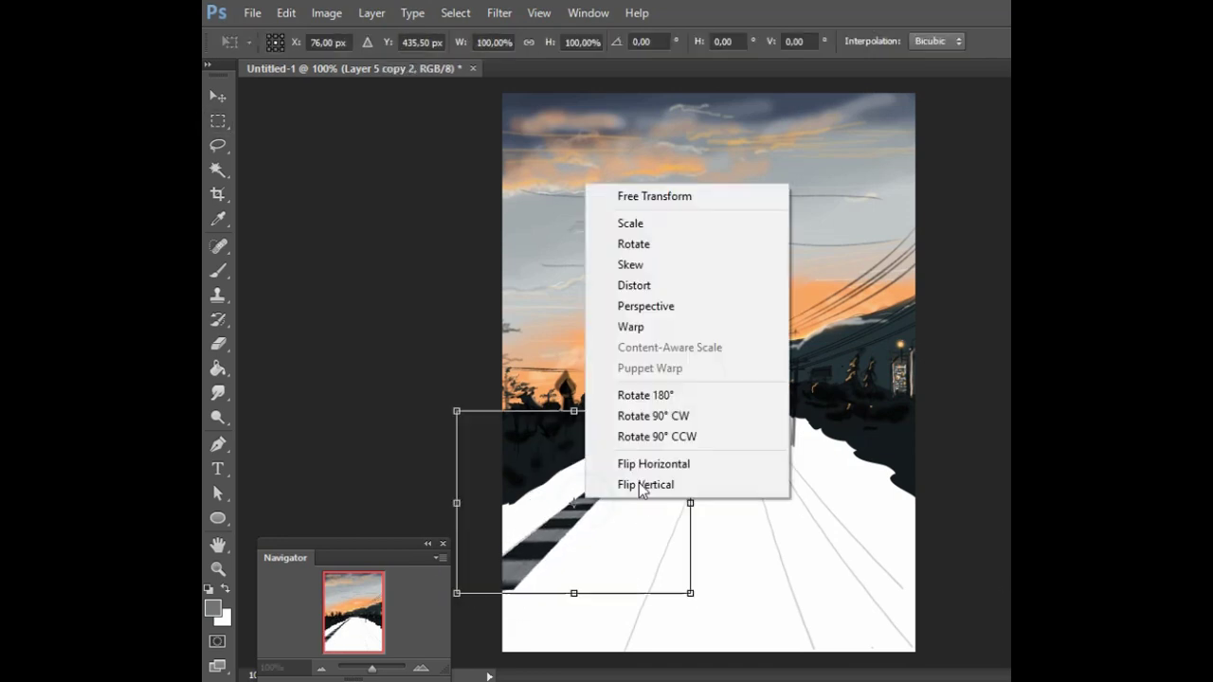
pyautogui.click(631, 464)
pyautogui.moveTo(805, 617); pyautogui.dragTo(934, 637)
pyautogui.rightClick(934, 637)
pyautogui.click(976, 569)
pyautogui.press('Return')
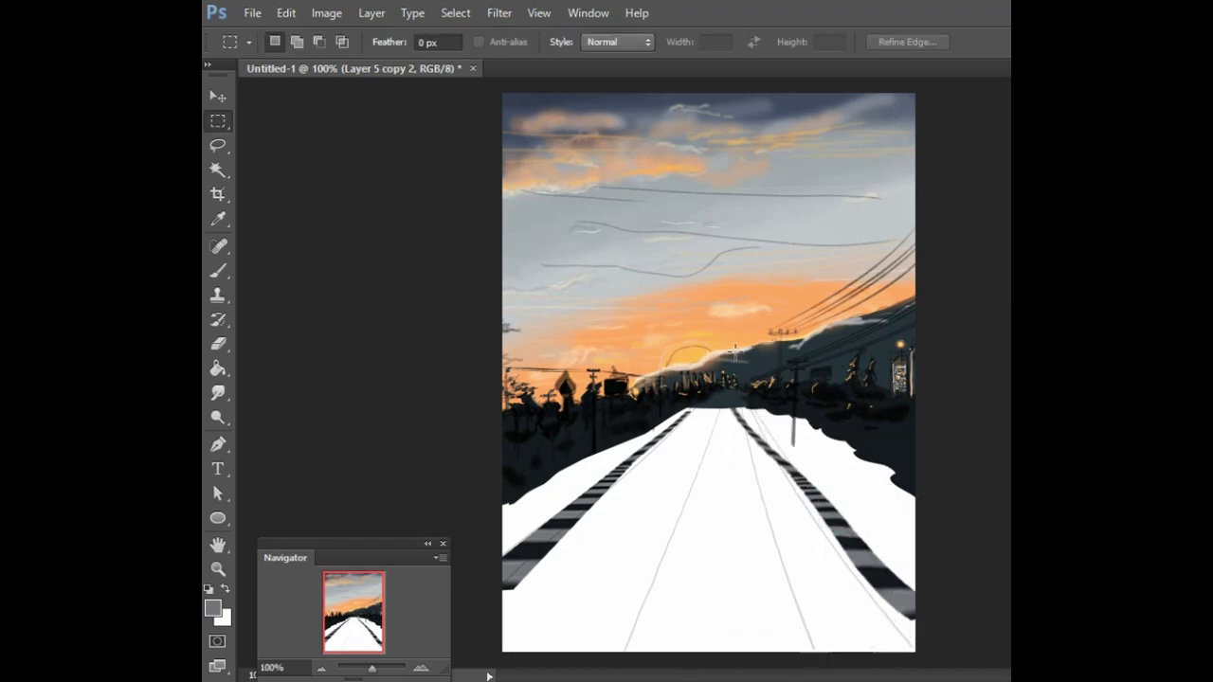
pyautogui.hotkey('ctrl', 't')
pyautogui.rightClick(862, 181)
pyautogui.click(908, 328)
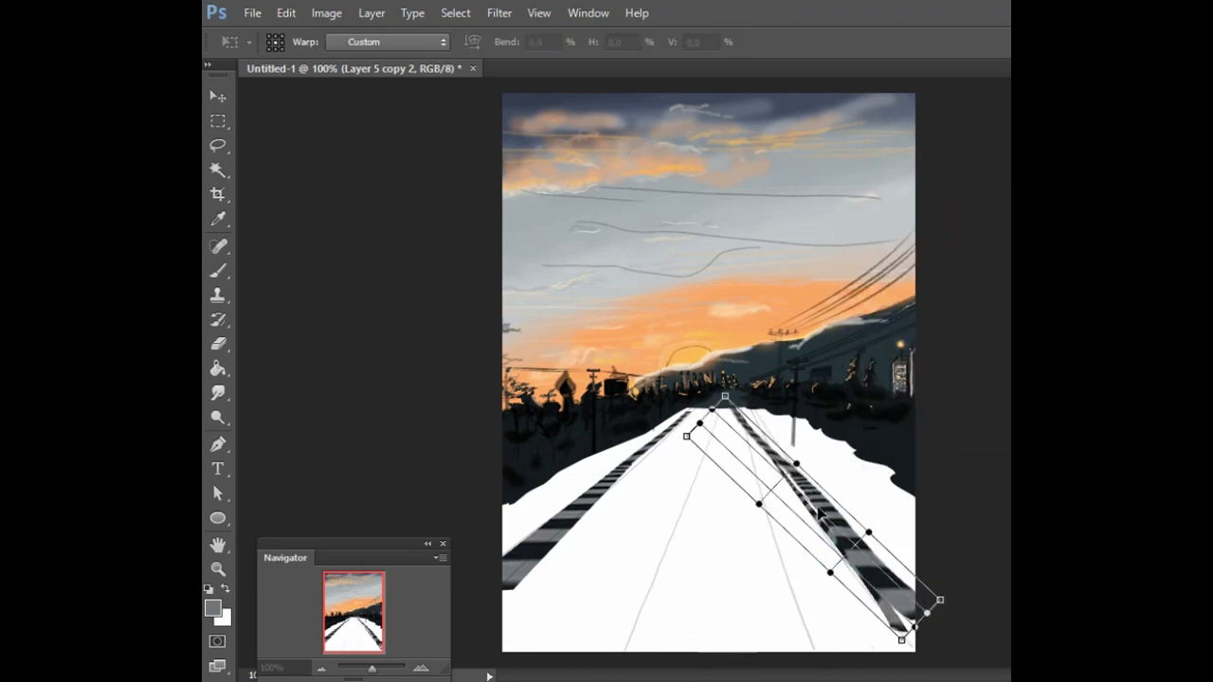
pyautogui.press('Return')
# Merge the curb layers and fill the road surface with dark grey
pyautogui.hotkey('ctrl', 't')
pyautogui.press('Return')
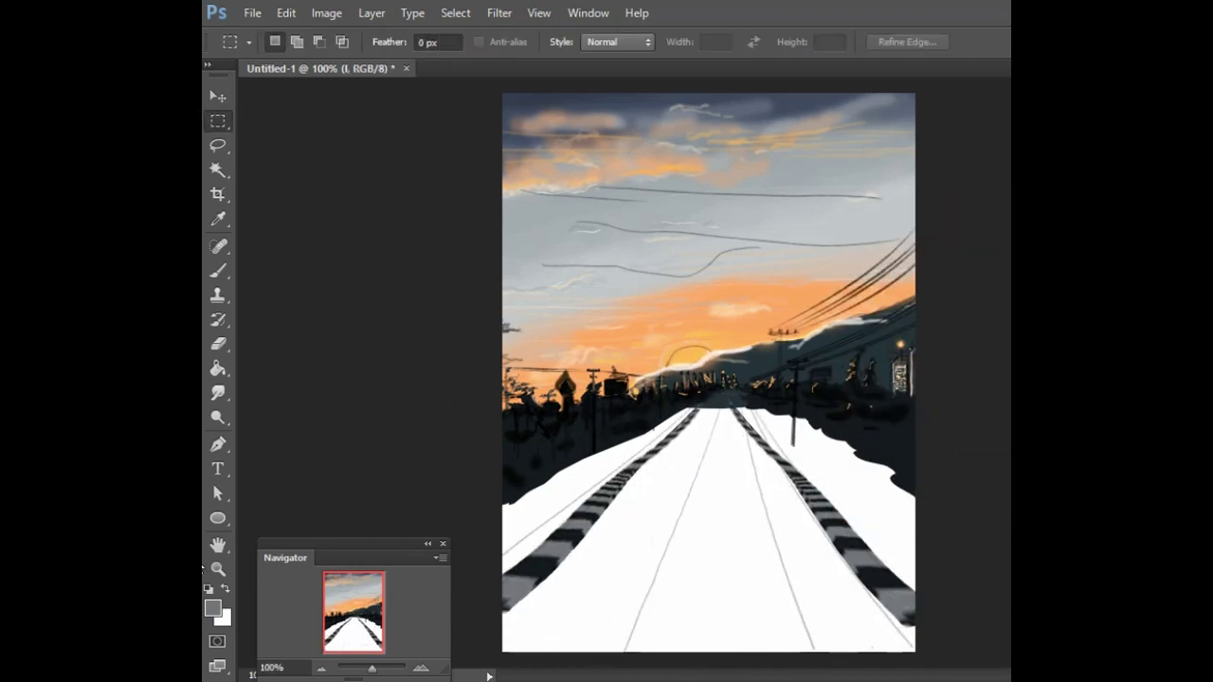
pyautogui.hotkey('ctrl', 'e')
pyautogui.press('b')
pyautogui.hotkey('alt', 'BackSpace')
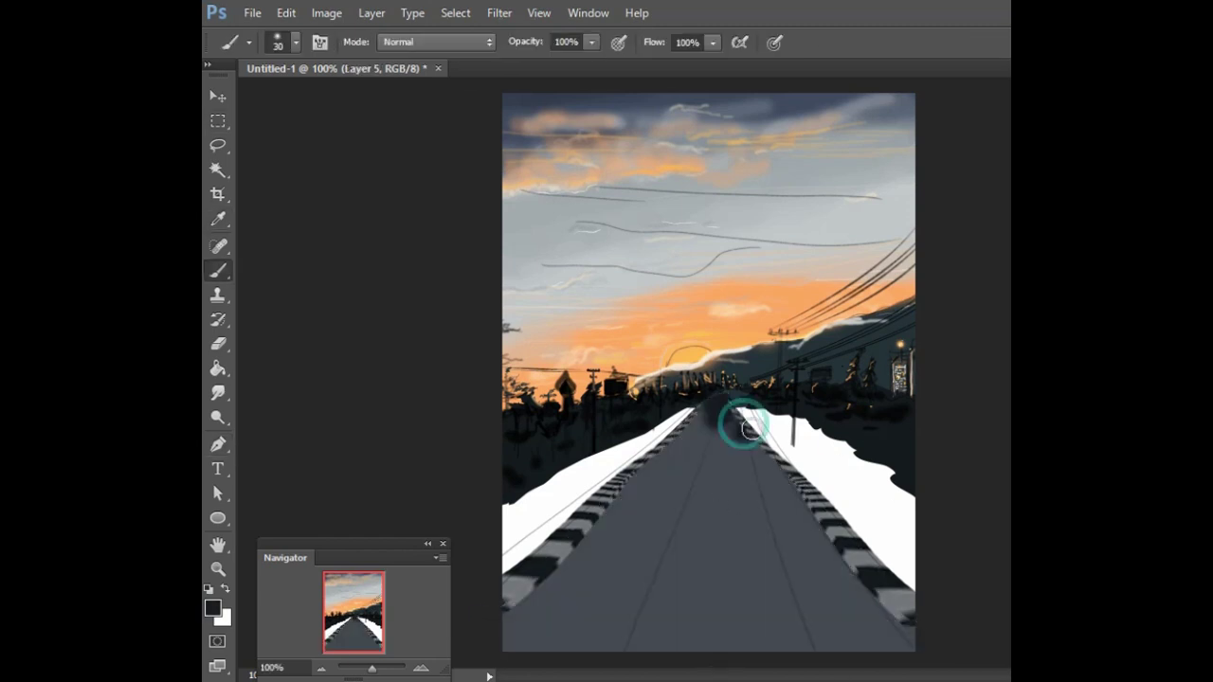
# Paint soft dark shading along the bottom of the road
pyautogui.moveTo(737, 420)
pyautogui.mouseDown()
pyautogui.moveTo(824, 642)
pyautogui.moveTo(718, 488)
pyautogui.moveTo(806, 574)
pyautogui.moveTo(817, 536)
pyautogui.mouseUp()
pyautogui.press('[')
pyautogui.keyDown('alt'); pyautogui.click(588, 534); pyautogui.keyUp('alt')
# Draw a straight lane line down the road and stroke it in white
pyautogui.press('p')
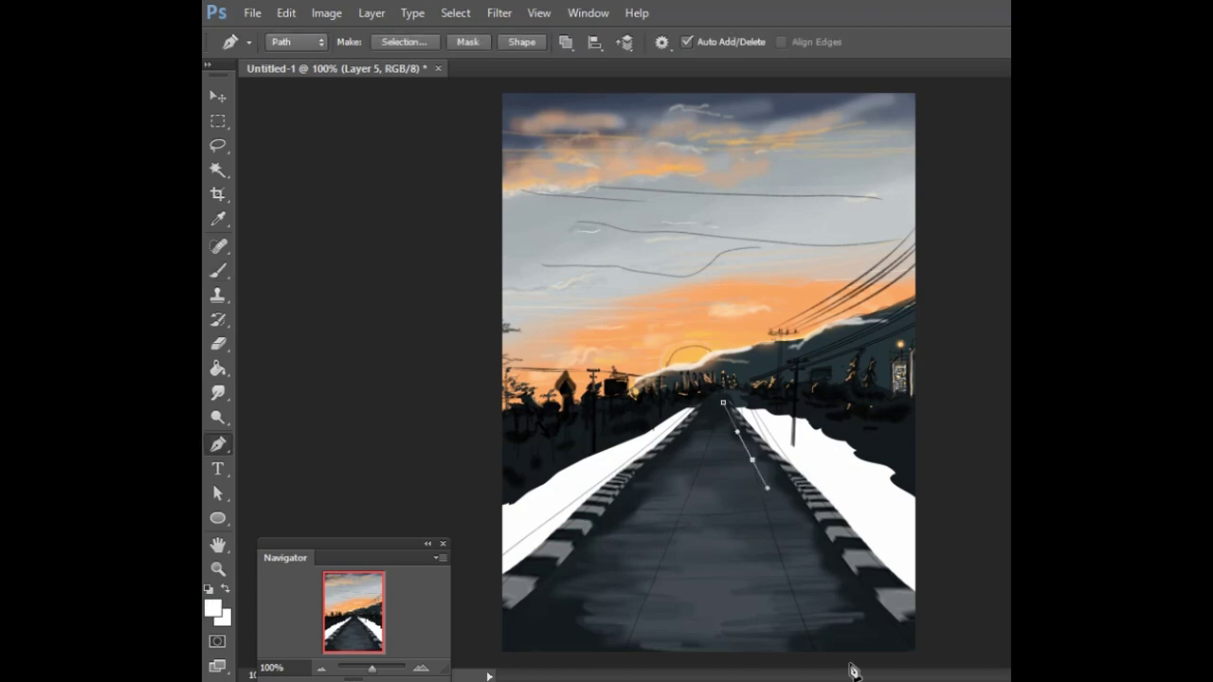
pyautogui.click(718, 402)
pyautogui.click(661, 654)
pyautogui.press('Return')
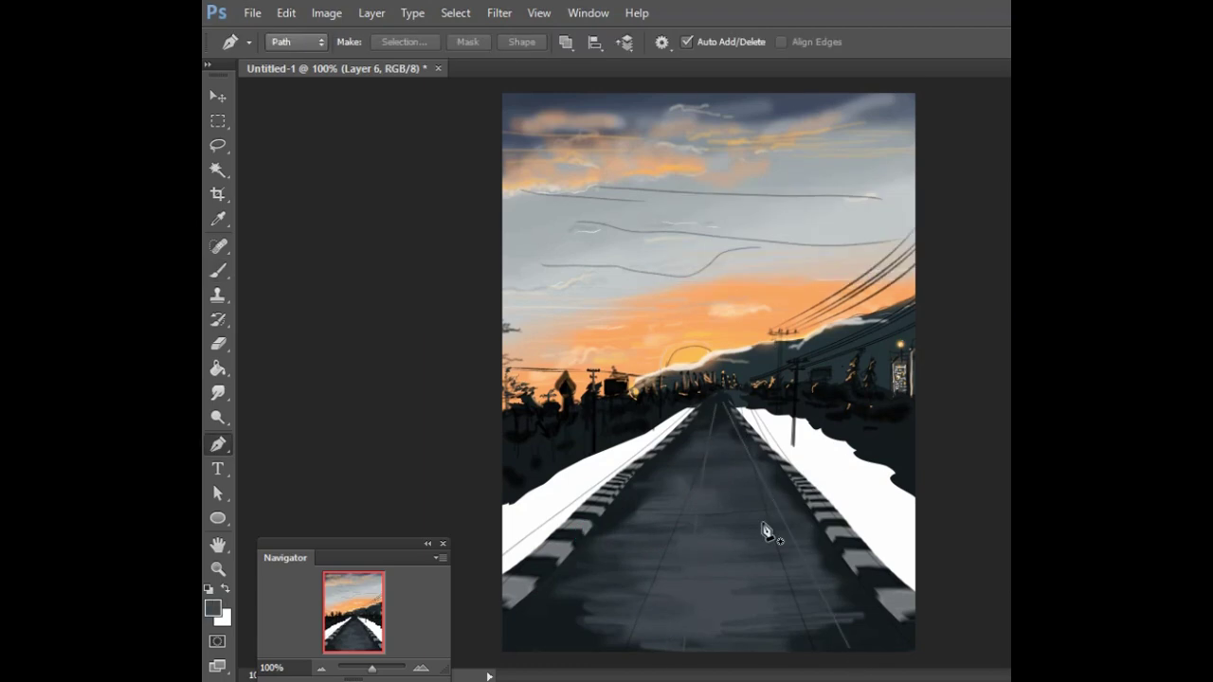
pyautogui.rightClick(769, 83)
pyautogui.click(836, 218)
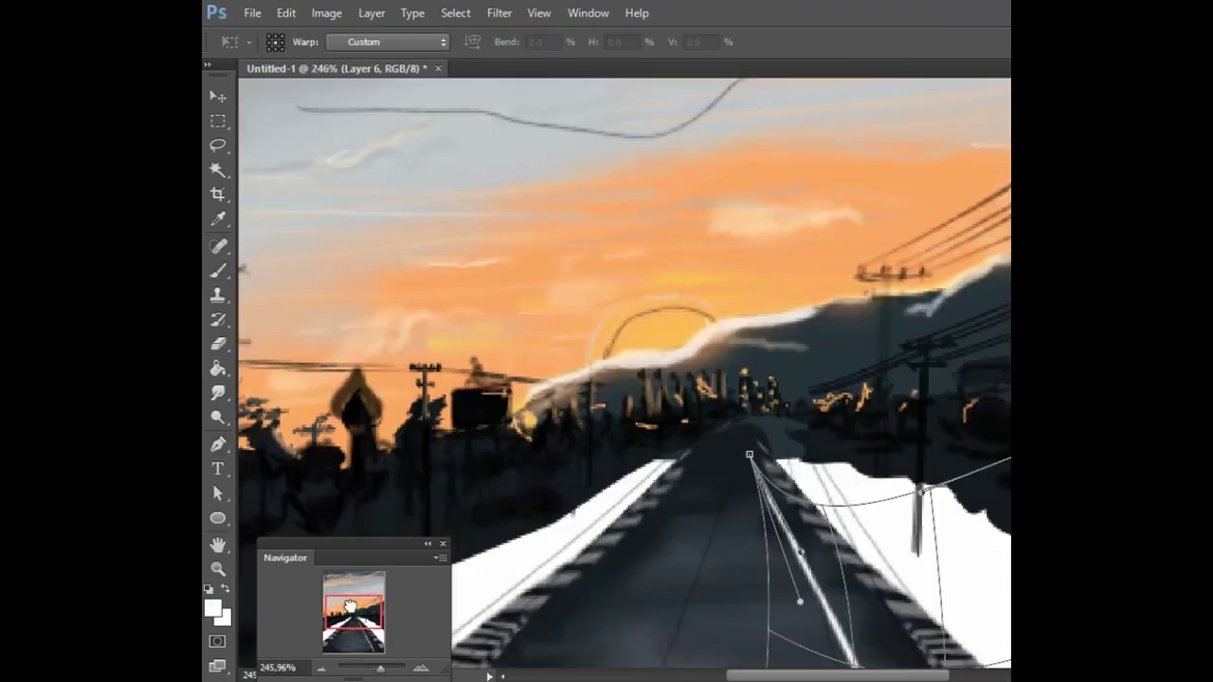
pyautogui.scroll(3, 950, 527)
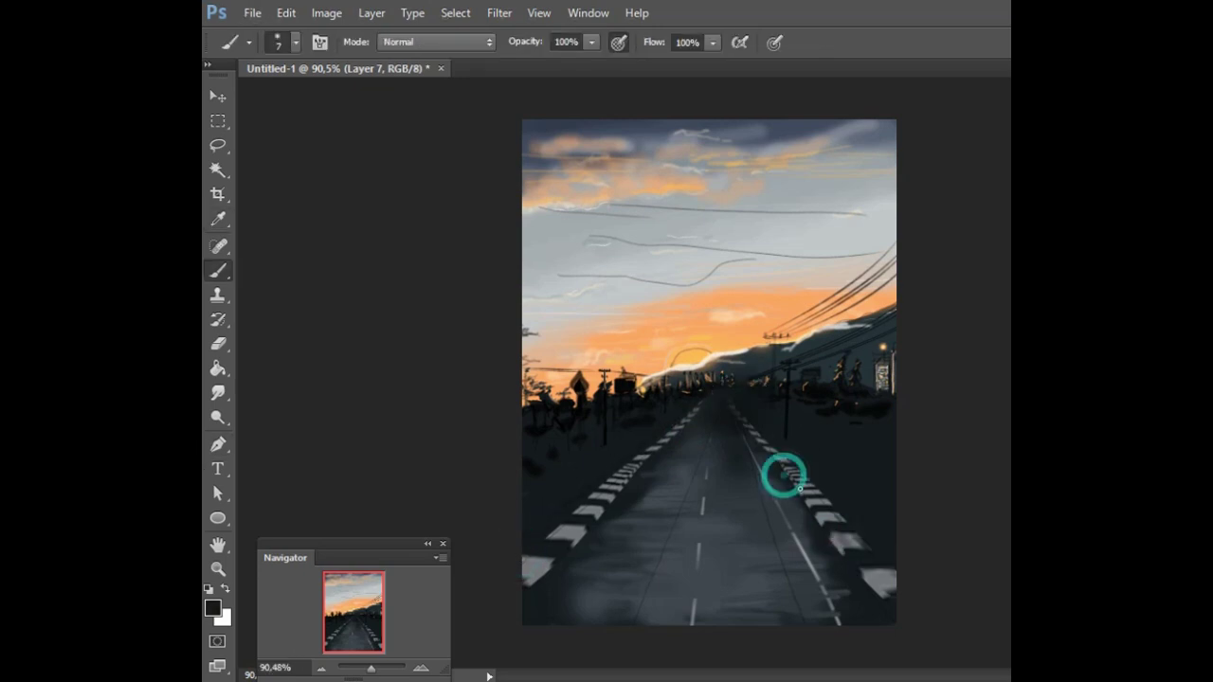
# Sample dark green and paint grass strokes along the left and right road verges
pyautogui.keyDown('alt'); pyautogui.click(567, 507); pyautogui.keyUp('alt')
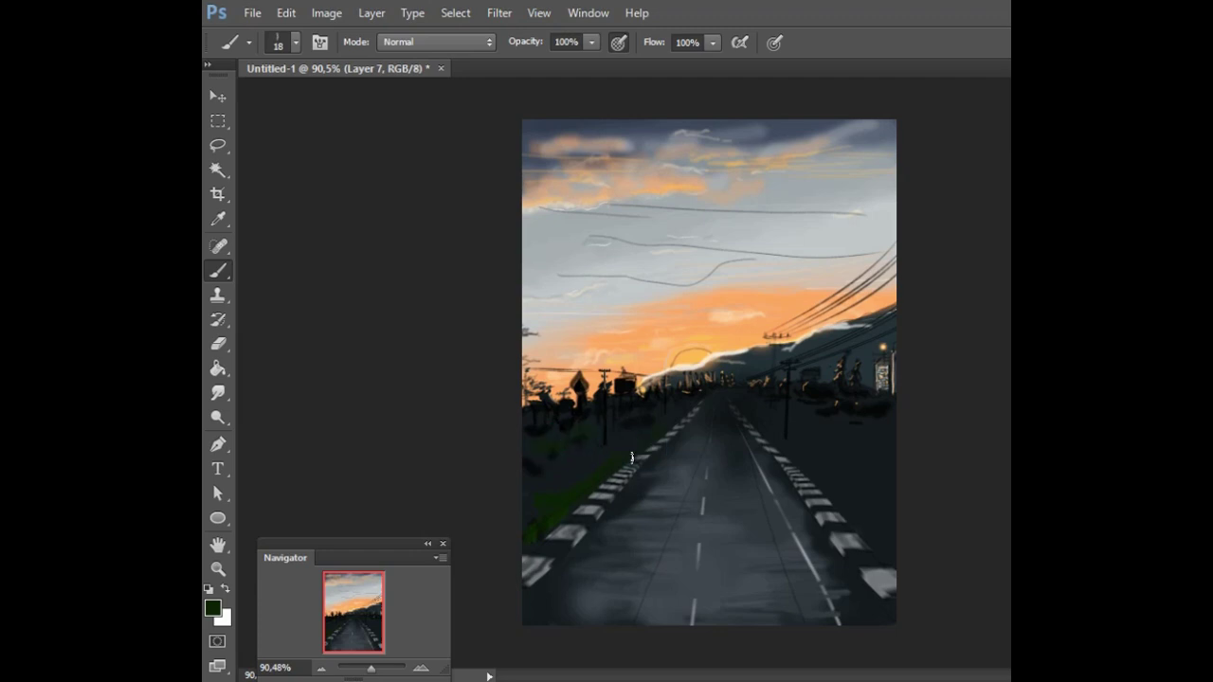
pyautogui.keyDown('alt'); pyautogui.click(778, 539); pyautogui.keyUp('alt')
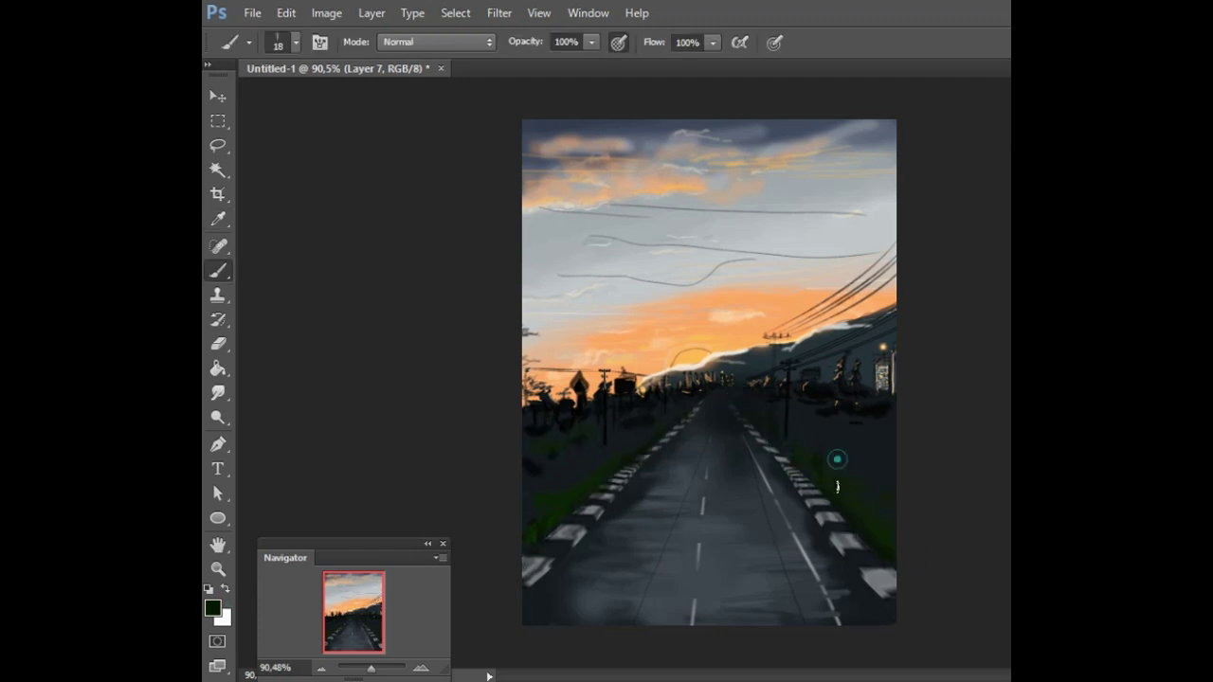
pyautogui.keyDown('alt'); pyautogui.click(590, 460); pyautogui.keyUp('alt')
pyautogui.keyDown('alt'); pyautogui.click(550, 514); pyautogui.keyUp('alt')
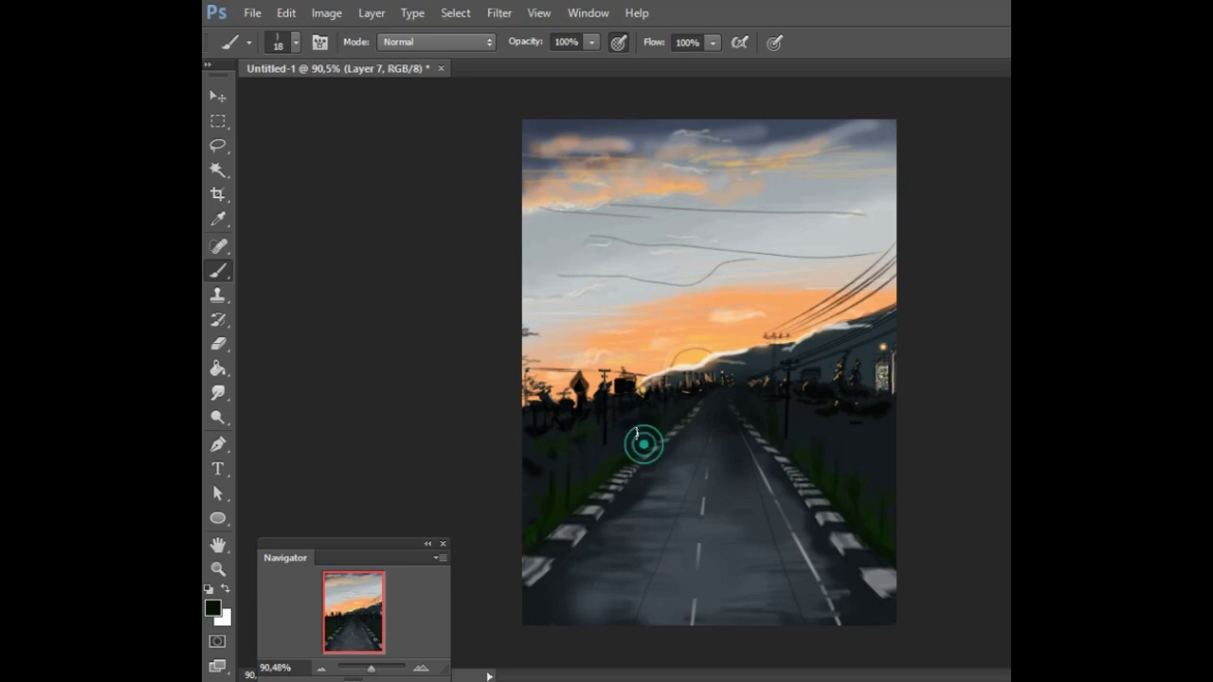
pyautogui.keyDown('alt'); pyautogui.click(587, 481); pyautogui.keyUp('alt')
pyautogui.keyDown('alt'); pyautogui.click(886, 511); pyautogui.keyUp('alt')
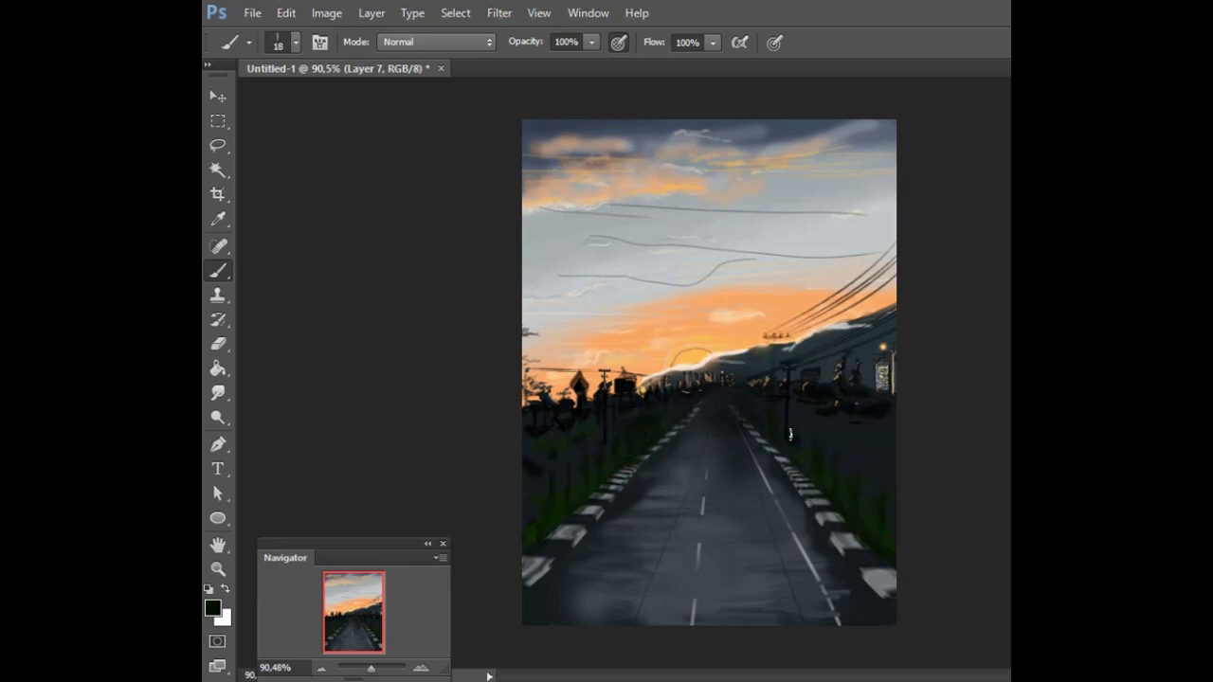
pyautogui.keyDown('alt'); pyautogui.click(669, 415); pyautogui.keyUp('alt')
pyautogui.keyDown('alt'); pyautogui.click(817, 393); pyautogui.keyUp('alt')
# Sample beige tones from the painting for roadside posts, then return to near-black paint
pyautogui.keyDown('alt'); pyautogui.click(699, 401); pyautogui.keyUp('alt')
pyautogui.keyDown('alt'); pyautogui.click(813, 360); pyautogui.keyUp('alt')
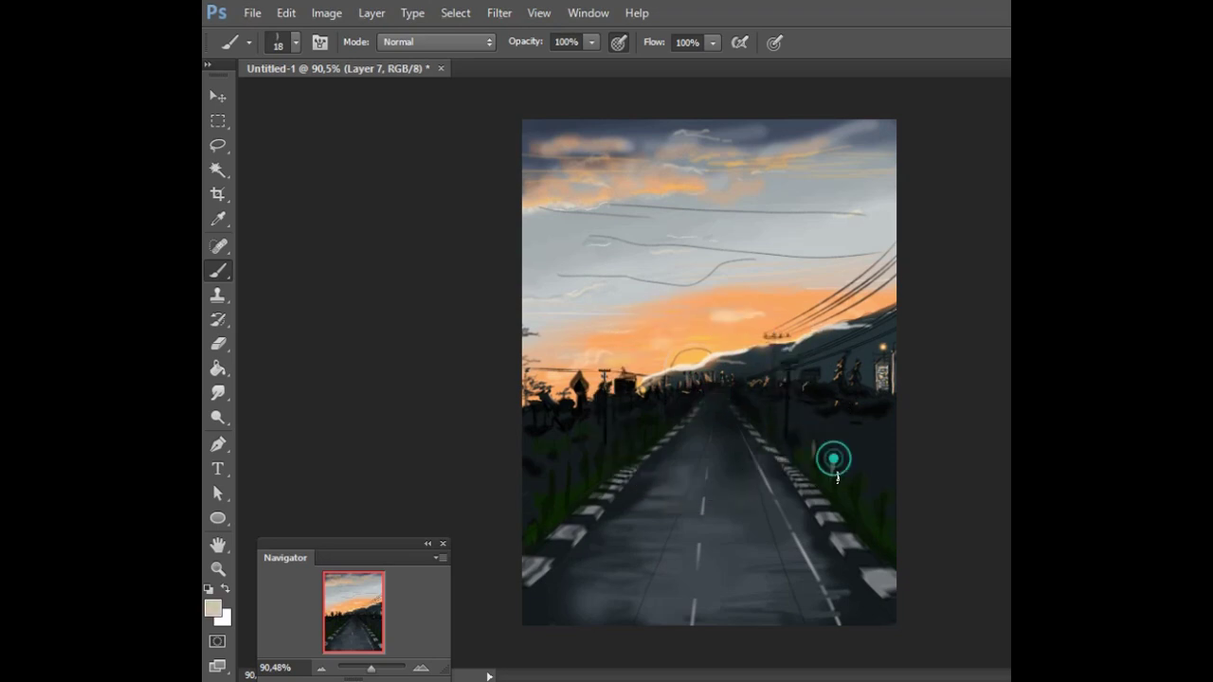
pyautogui.keyDown('alt'); pyautogui.click(578, 483); pyautogui.keyUp('alt')
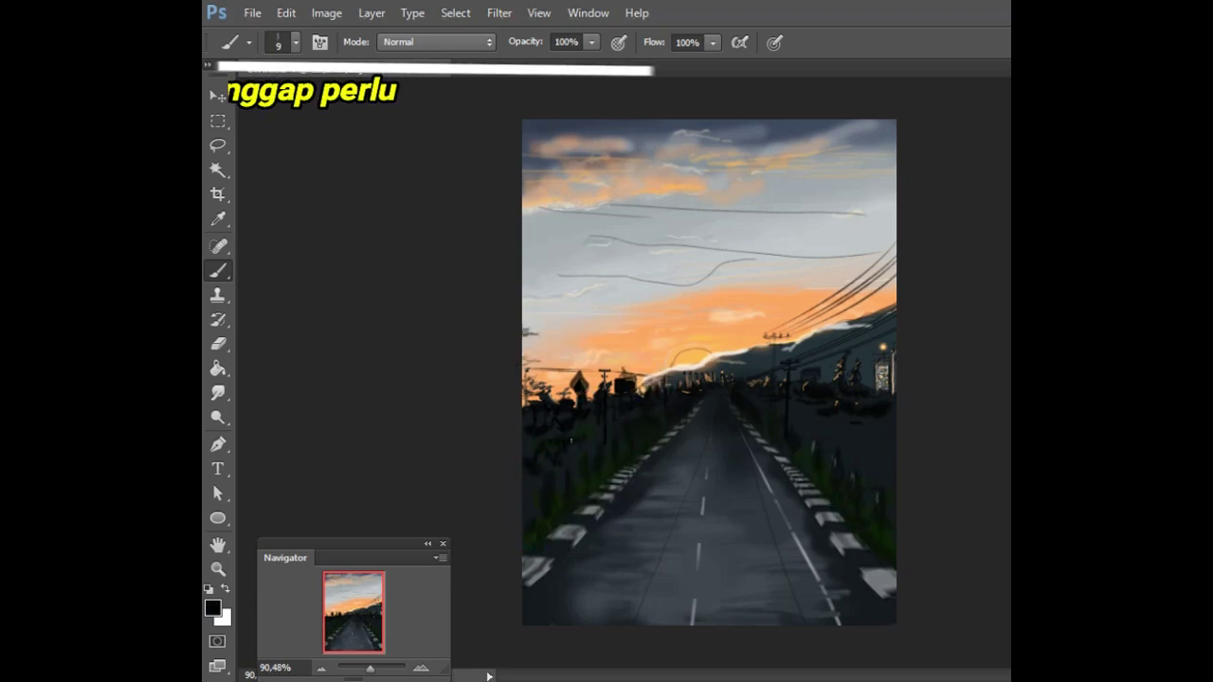
# Brush light orange highlights onto the left roadside grass and return the view to 100%
pyautogui.keyDown('alt'); pyautogui.click(639, 413); pyautogui.keyUp('alt')
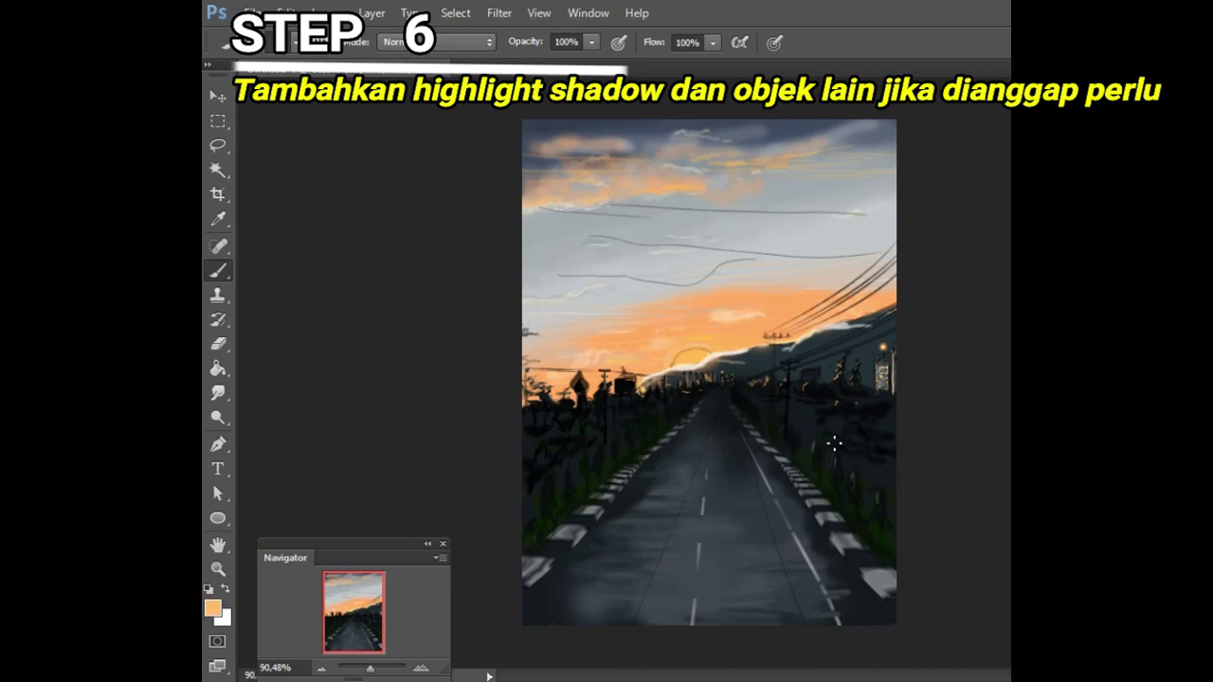
pyautogui.click(697, 396)
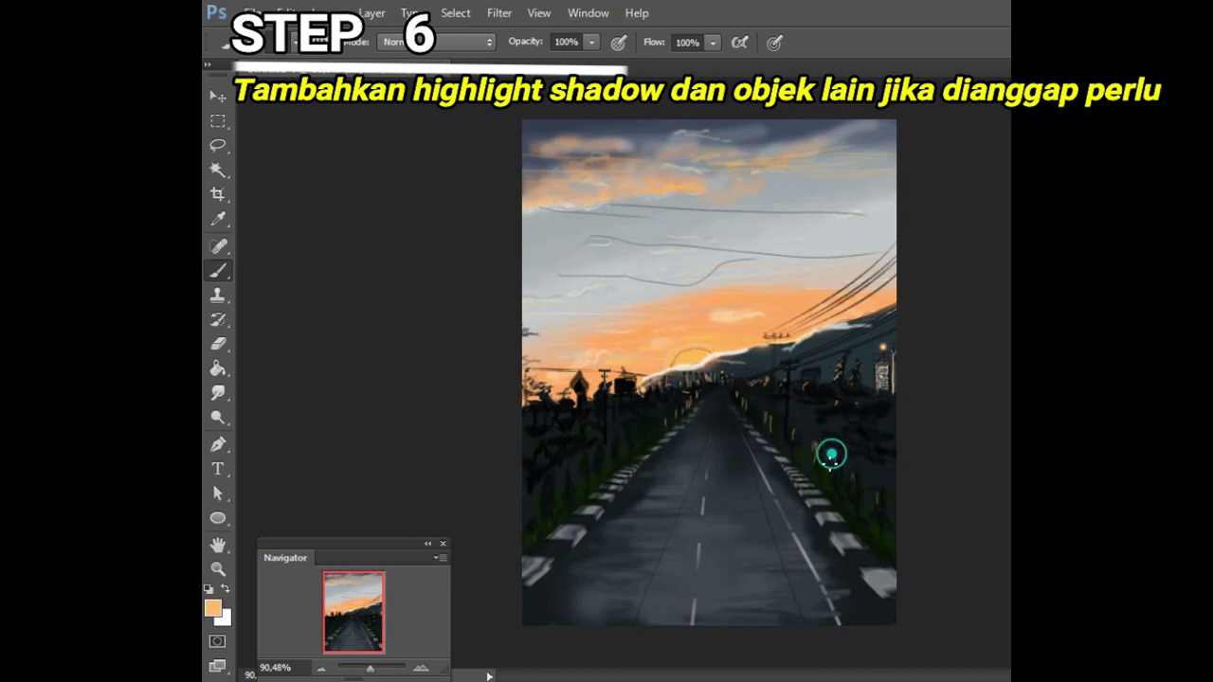
pyautogui.moveTo(601, 454); pyautogui.dragTo(547, 489)
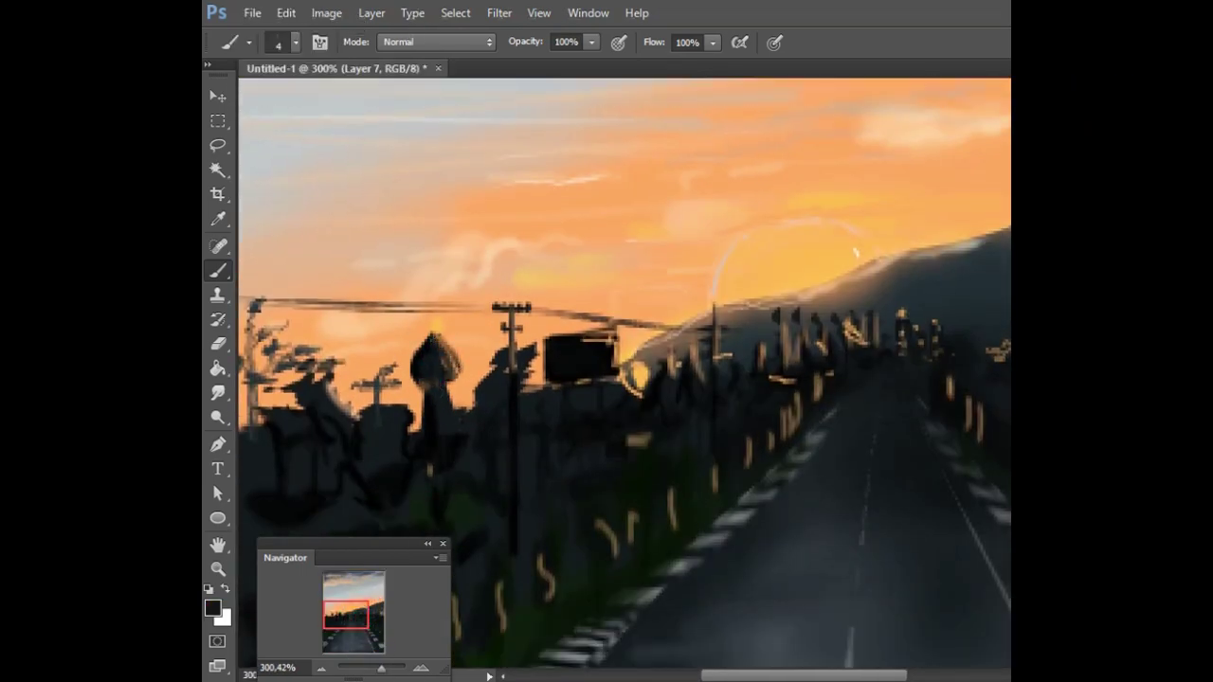
pyautogui.hotkey('ctrl', '1')
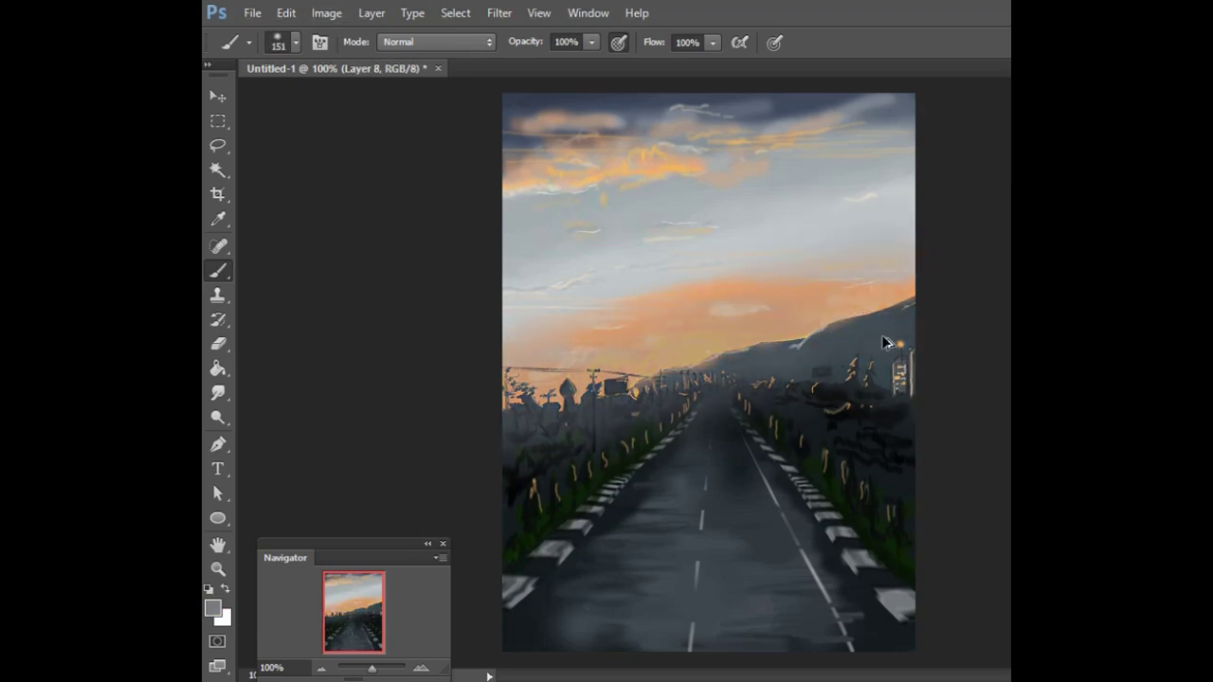
# Undo the stray haze, then on a new layer paint light grey road haze with noise speckles
pyautogui.click(596, 367)
pyautogui.hotkey('ctrl', 'z')
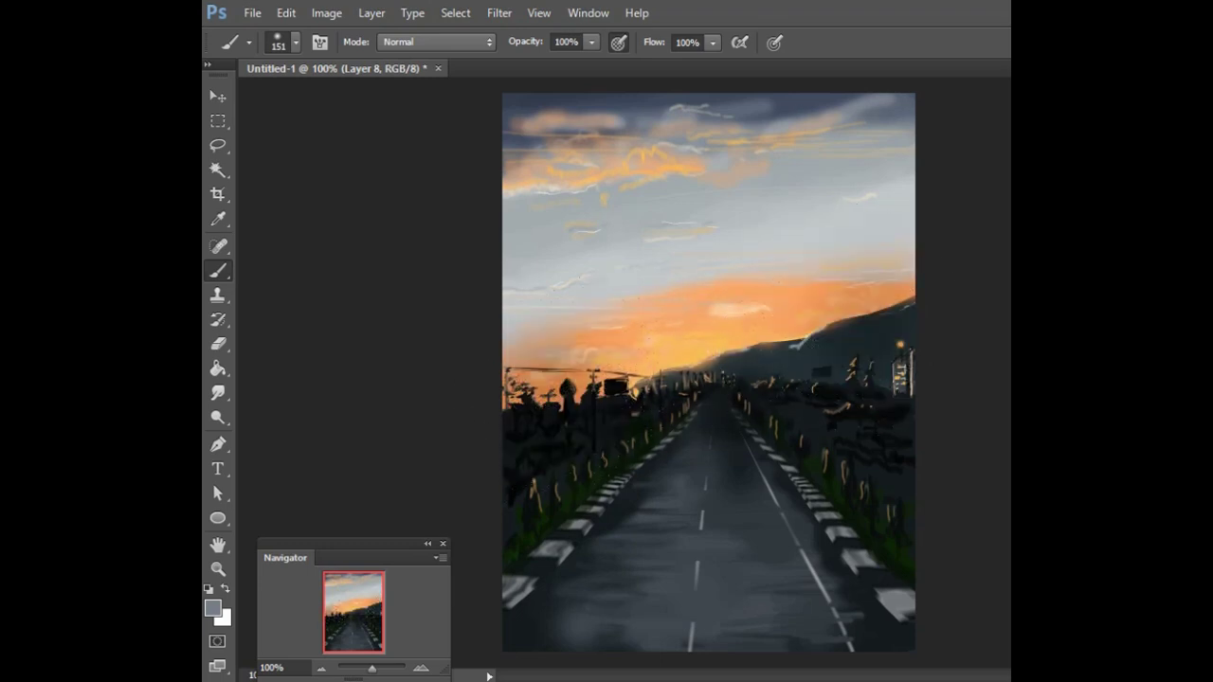
pyautogui.hotkey('ctrl', 'z')
pyautogui.hotkey('ctrl', 'z')
pyautogui.hotkey('ctrl', 'shift', 'alt', 'n')
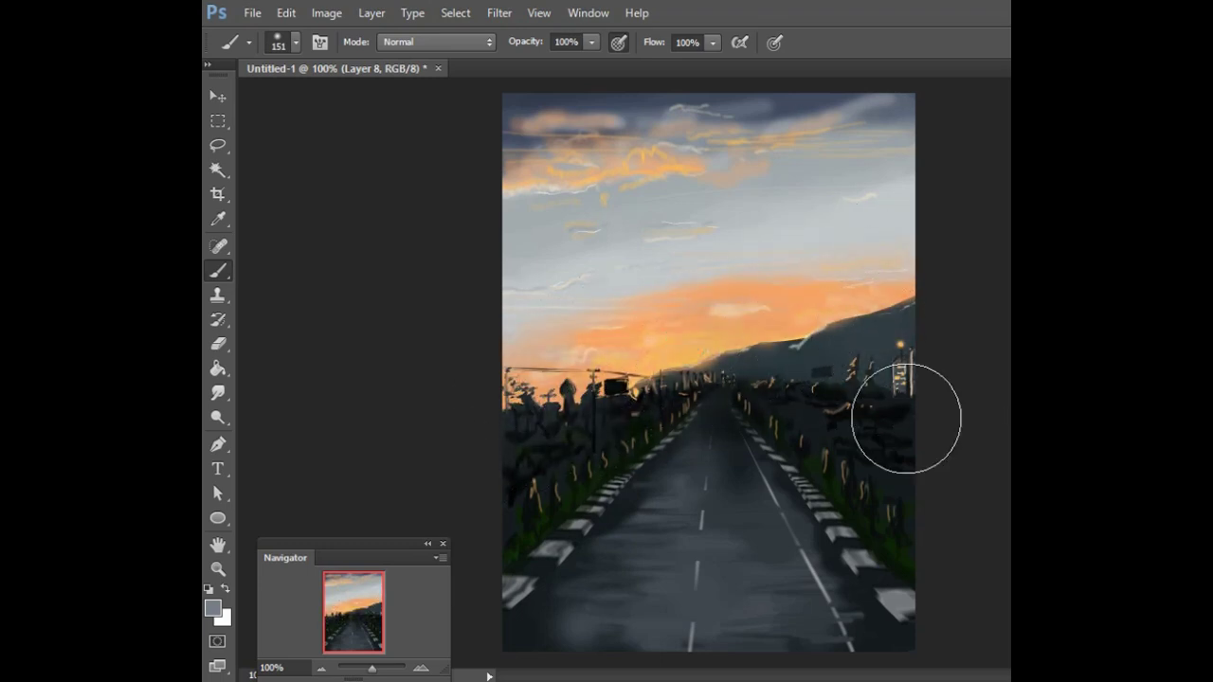
pyautogui.moveTo(607, 569); pyautogui.dragTo(858, 640)
pyautogui.hotkey('ctrl', 'f')
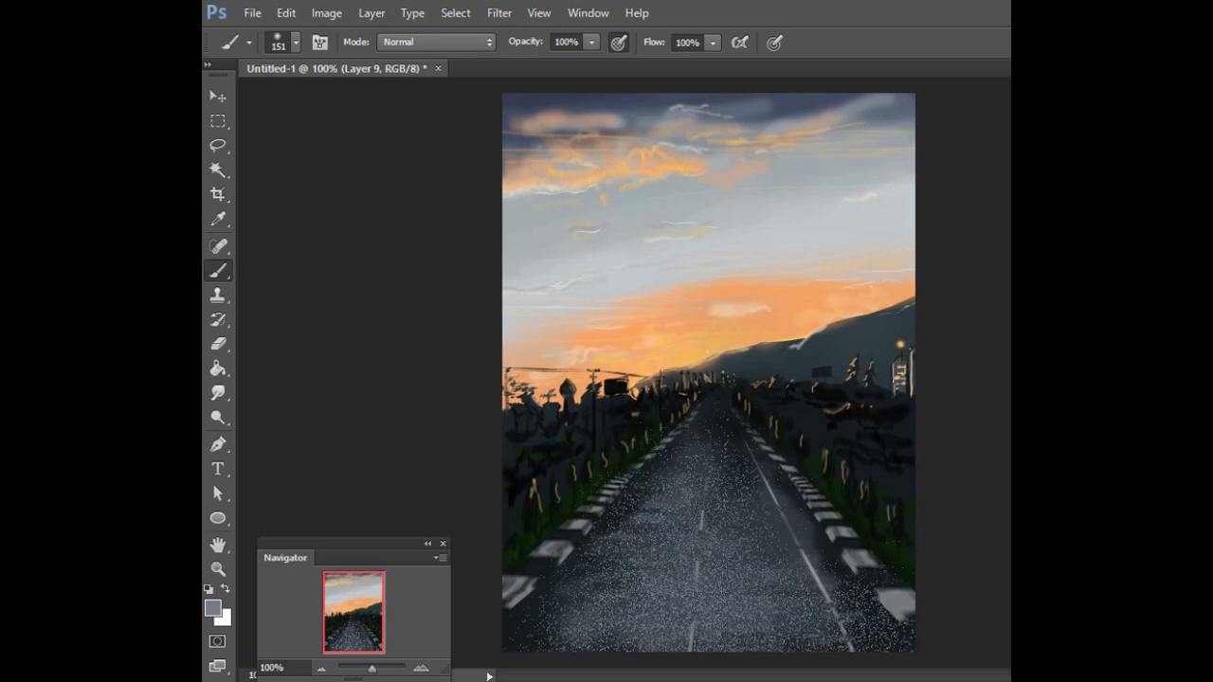